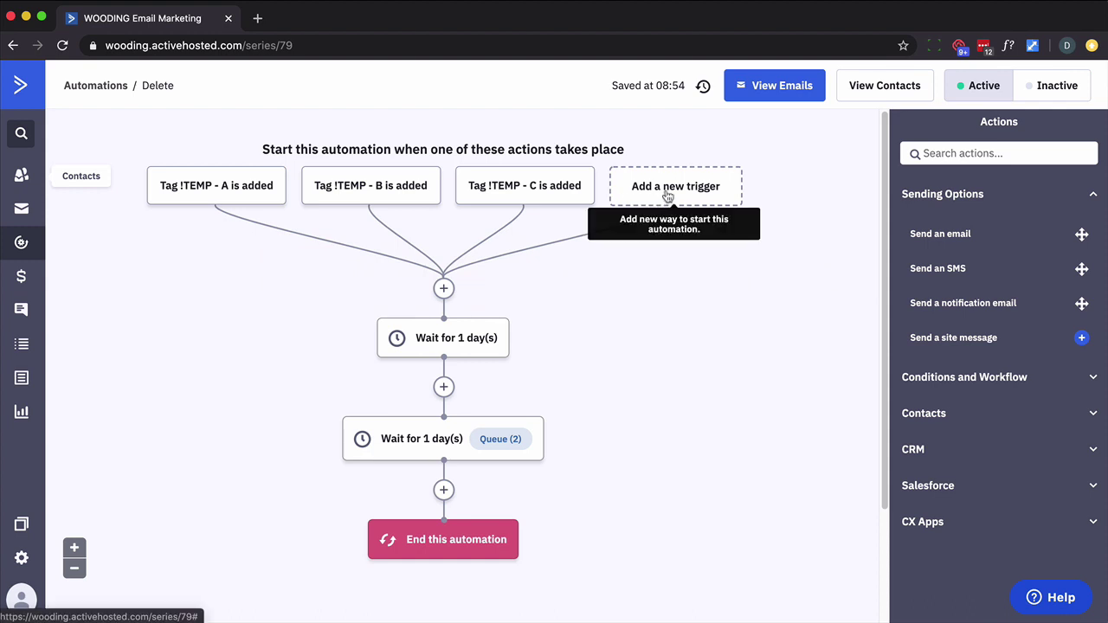
- Inspect the Runs settings of the !TEMP - A and !TEMP - C tag triggers, leaving both as they are
mouse_move(268, 190)
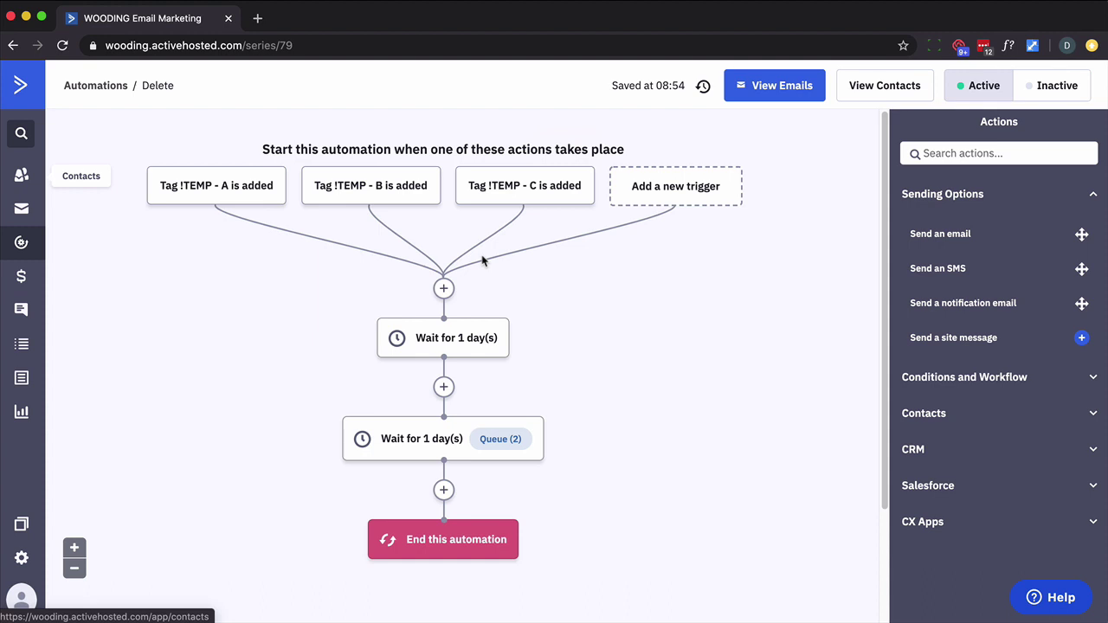
click(261, 202)
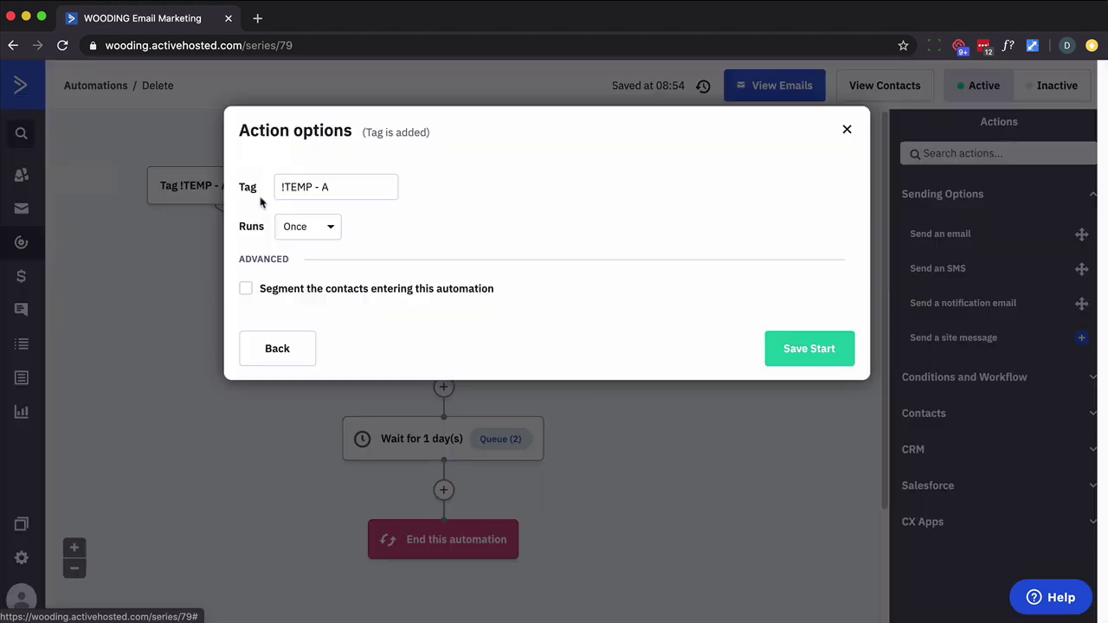
click(845, 130)
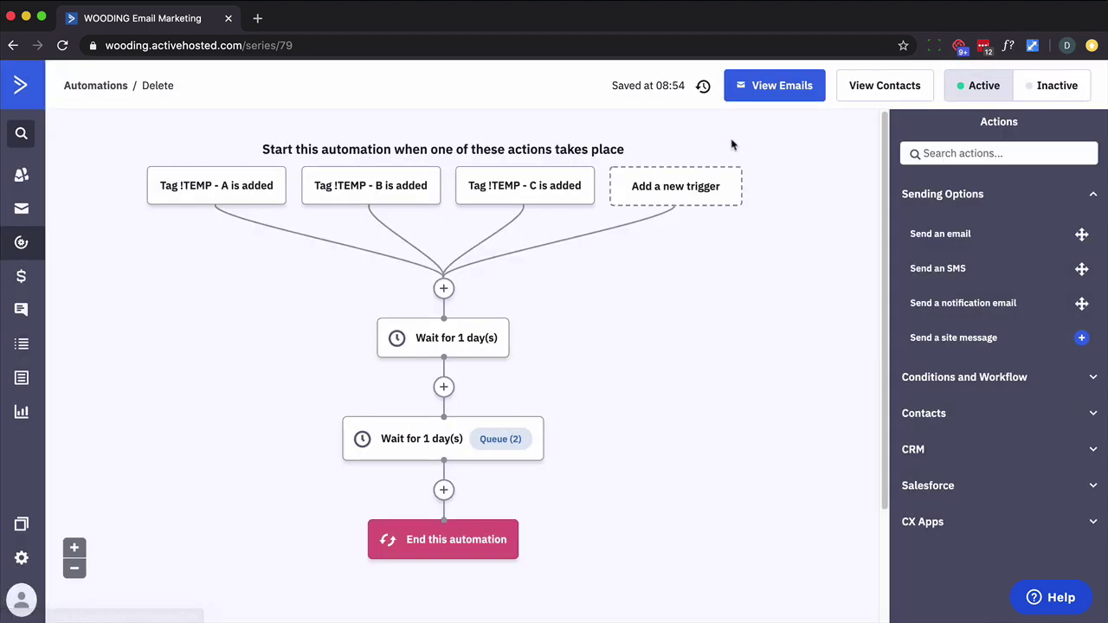
click(558, 188)
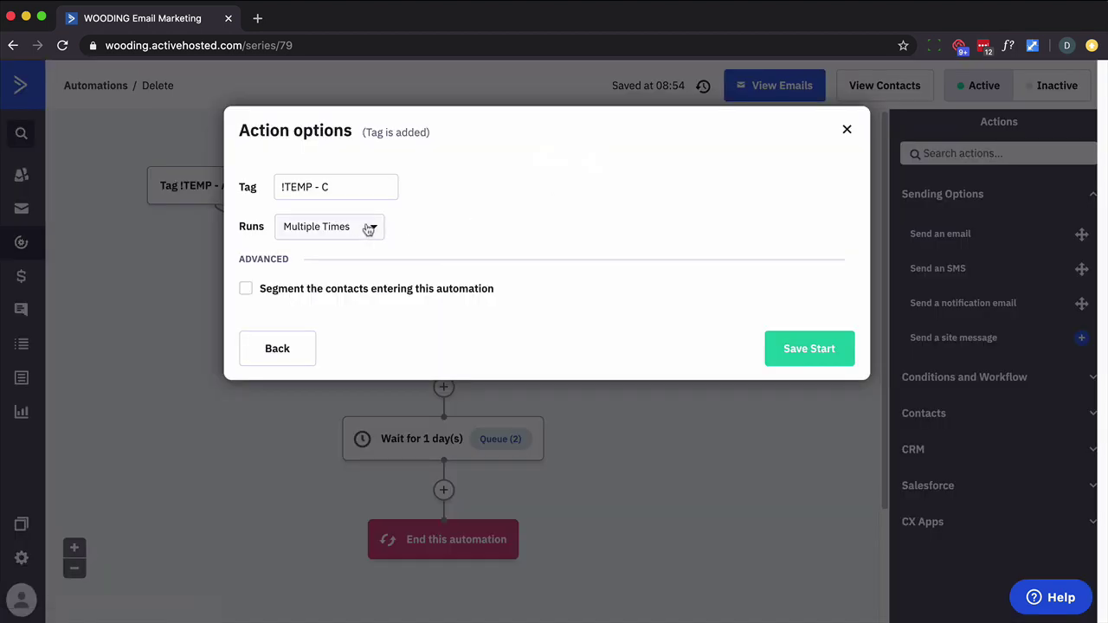
click(847, 130)
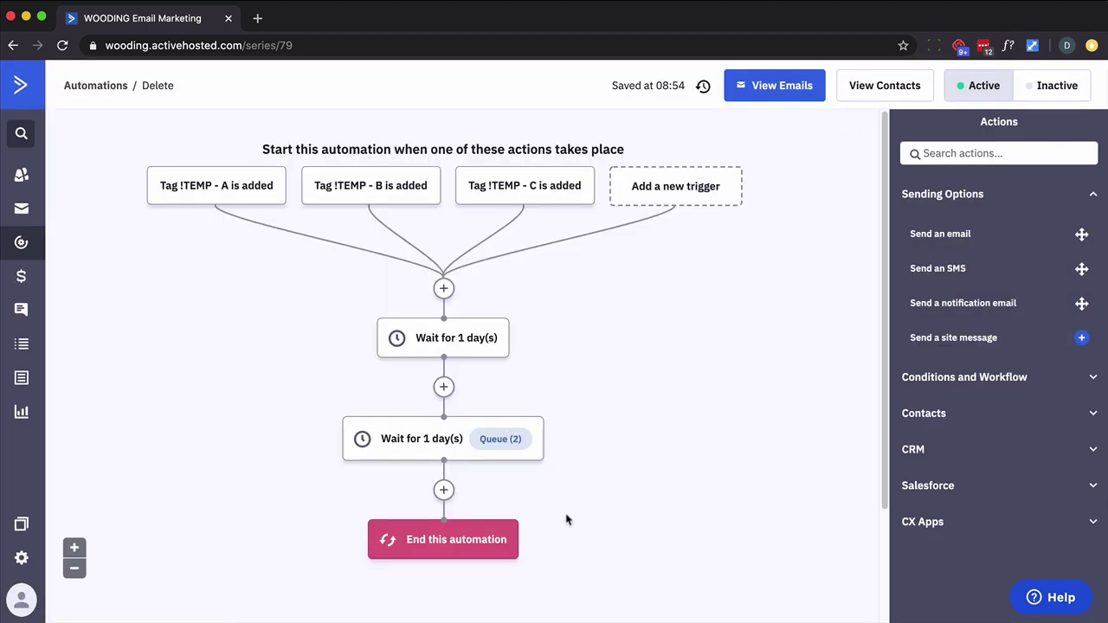
- View the contacts queued at the second one-day wait, and return to the automation
click(501, 439)
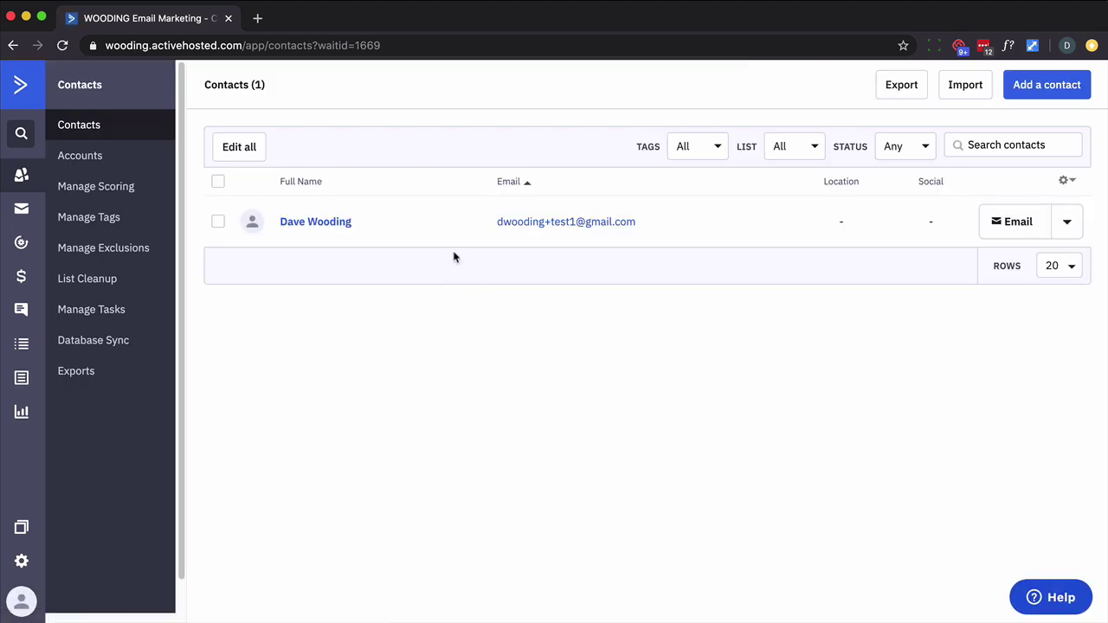
click(12, 48)
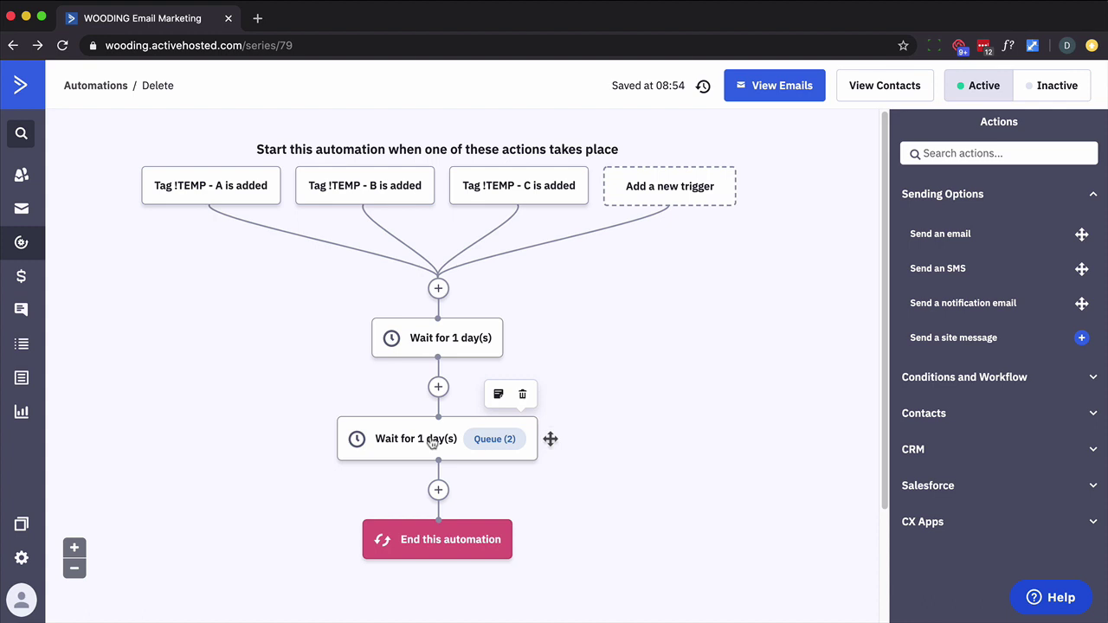
- Open the contact queued at the second one-day wait and add the PANIC tag to their profile
click(478, 448)
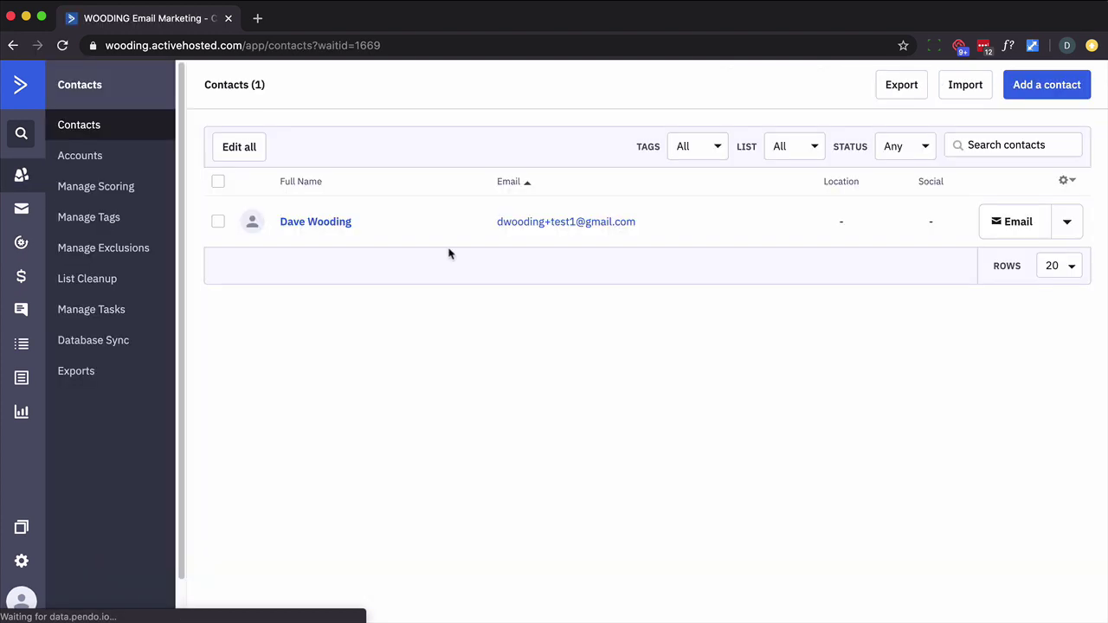
click(337, 230)
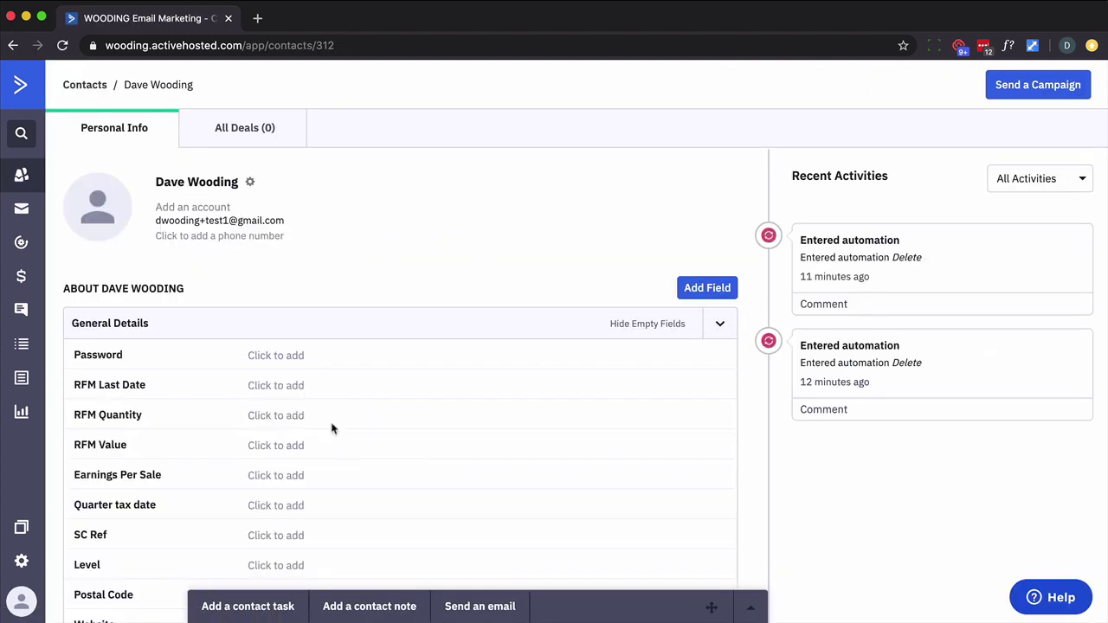
scroll(337, 412, down, 6)
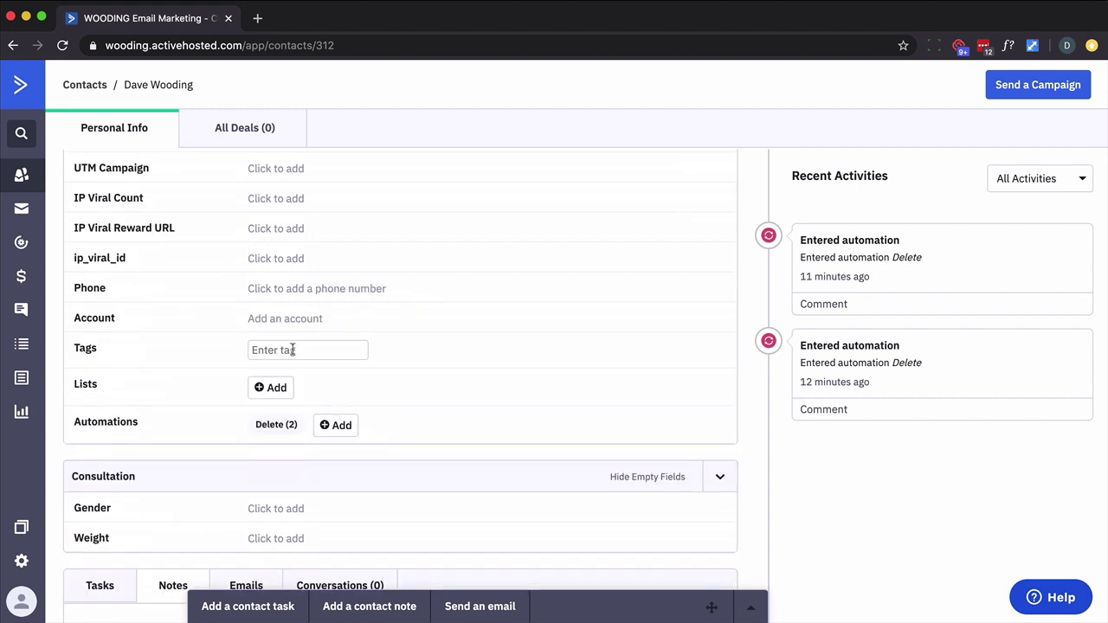
click(292, 350)
text(panic)
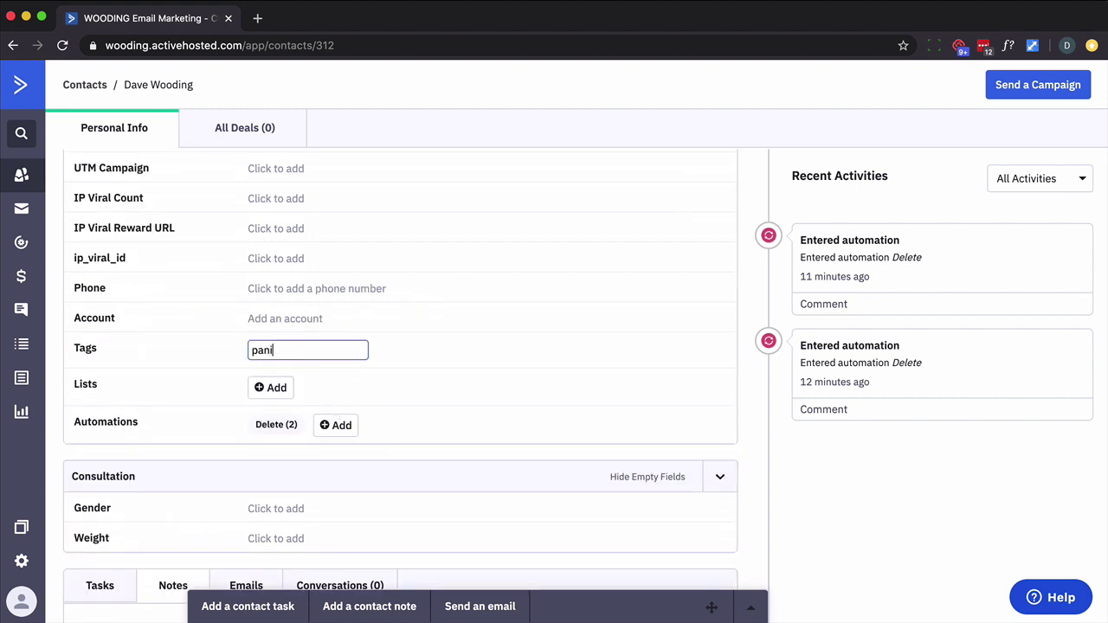
click(267, 391)
mouse_move(275, 430)
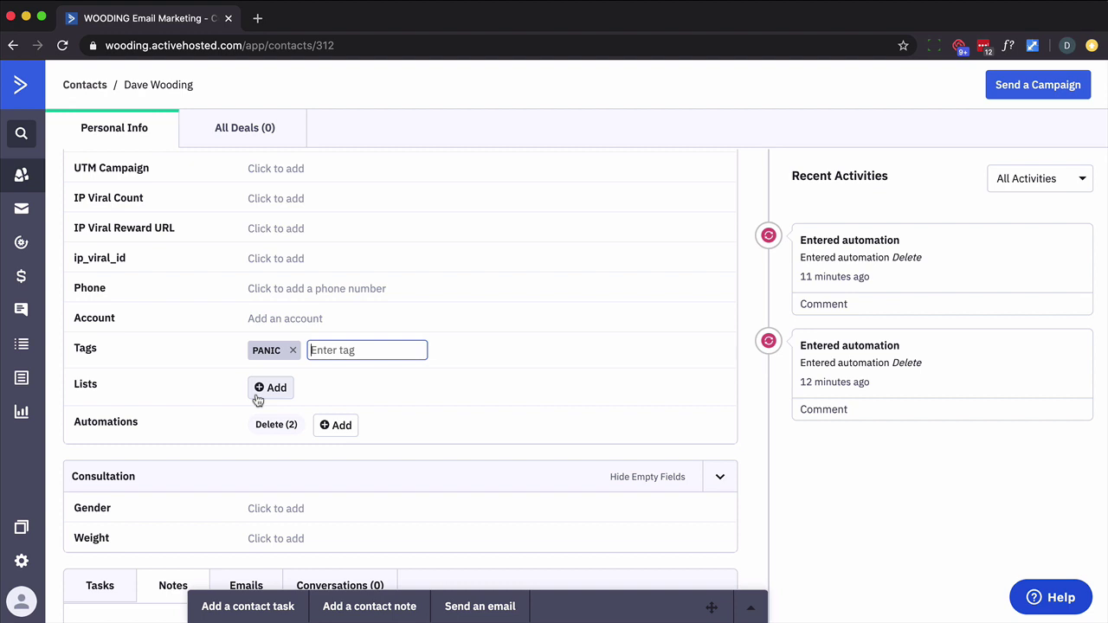
- From the contact's profile, open the Delete automation and add a Goal named PANIC after the second one-day wait
click(268, 425)
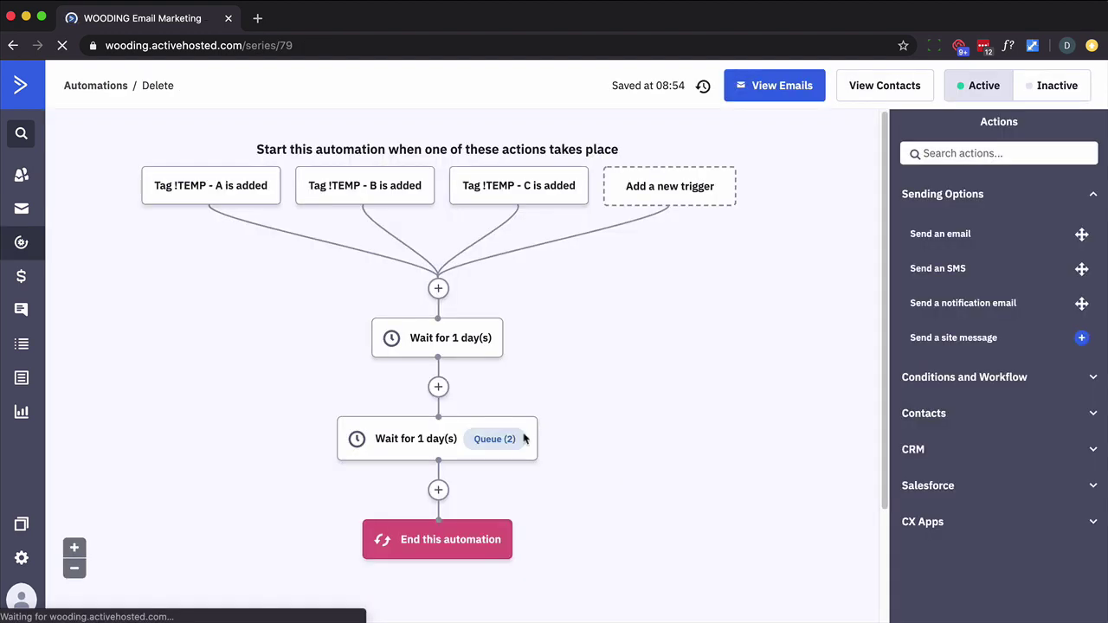
click(438, 491)
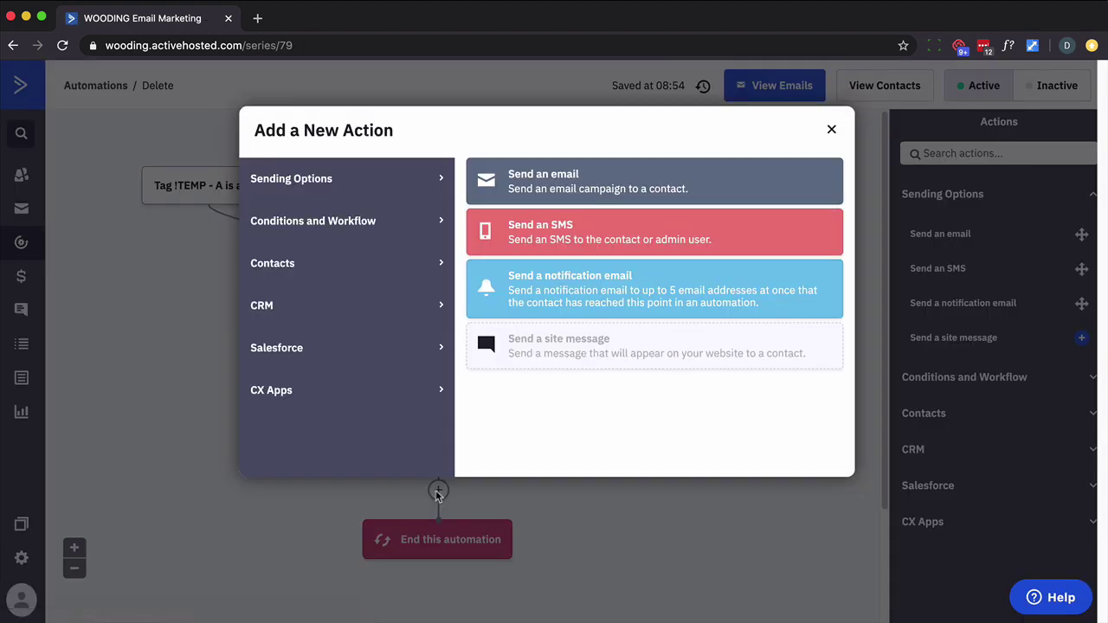
click(385, 236)
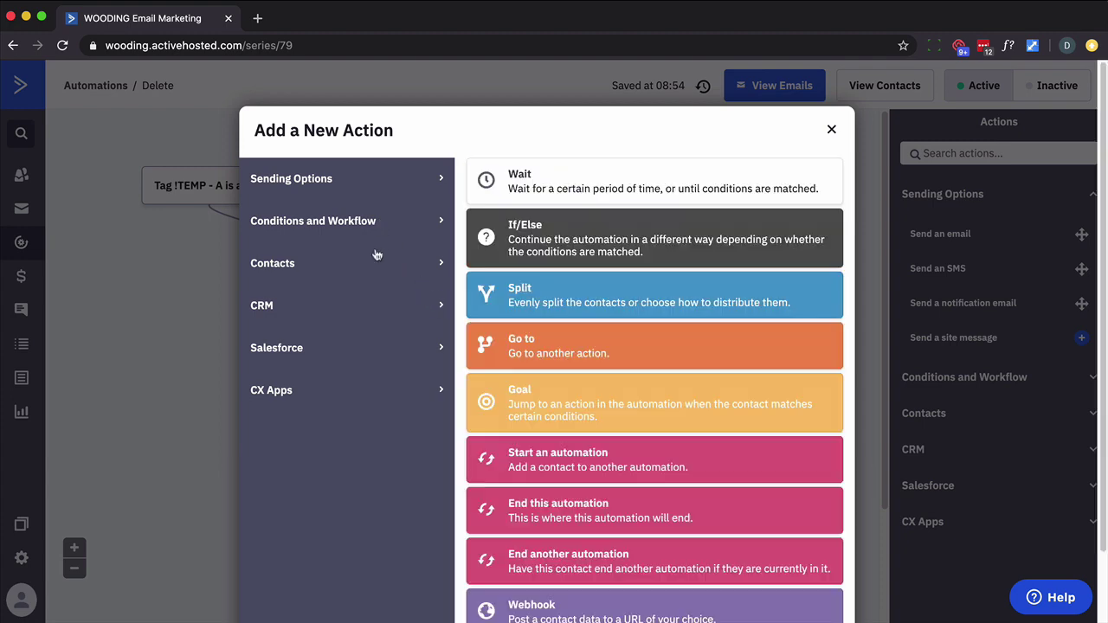
click(519, 385)
text(PANIC)
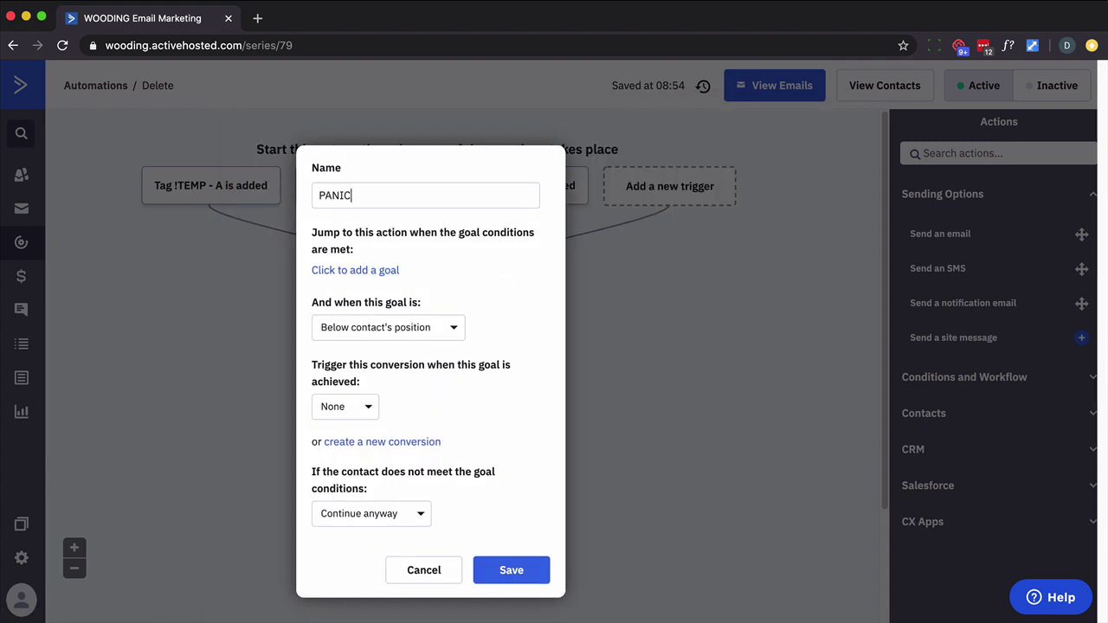
- Set the goal's condition to Tag Exists PANIC, save the goal and reload the automation
click(371, 271)
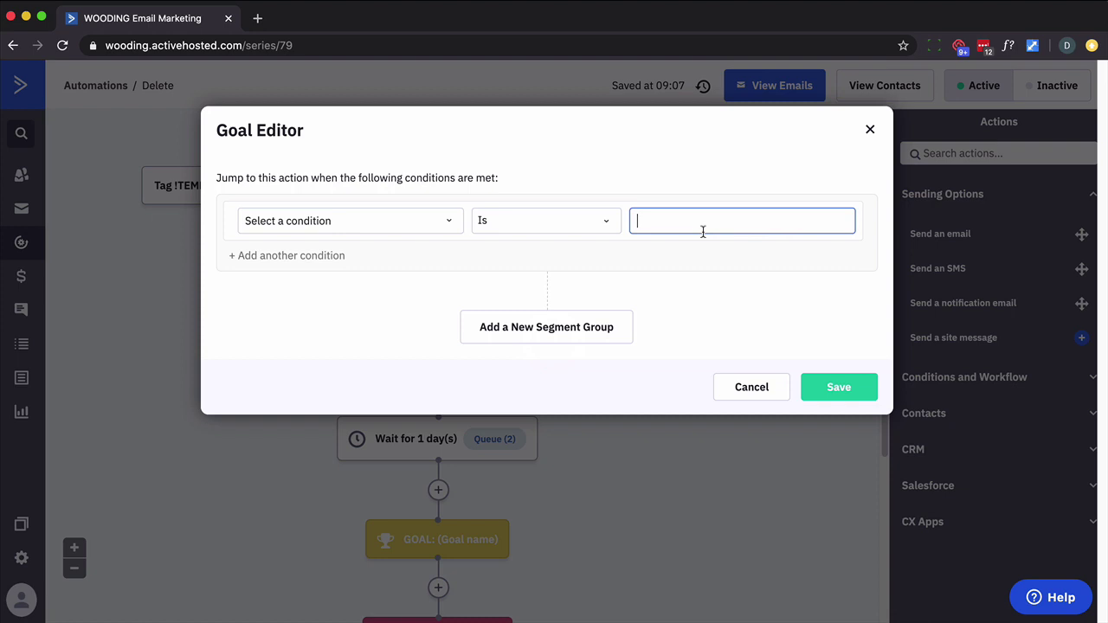
click(346, 221)
click(269, 386)
text(PANIC)
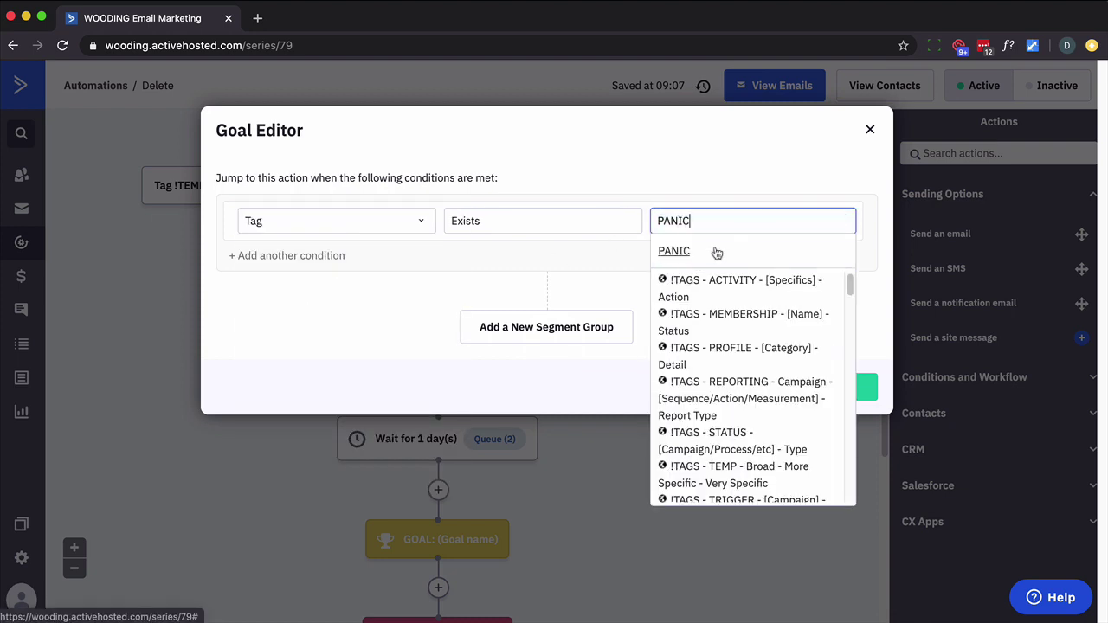
click(715, 251)
click(843, 387)
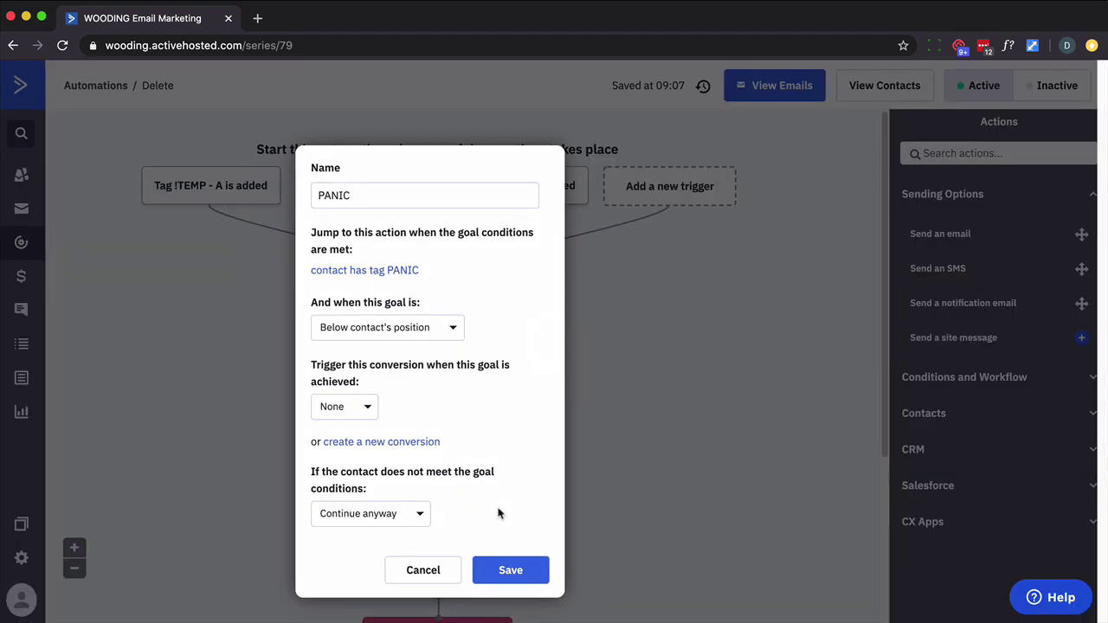
click(483, 563)
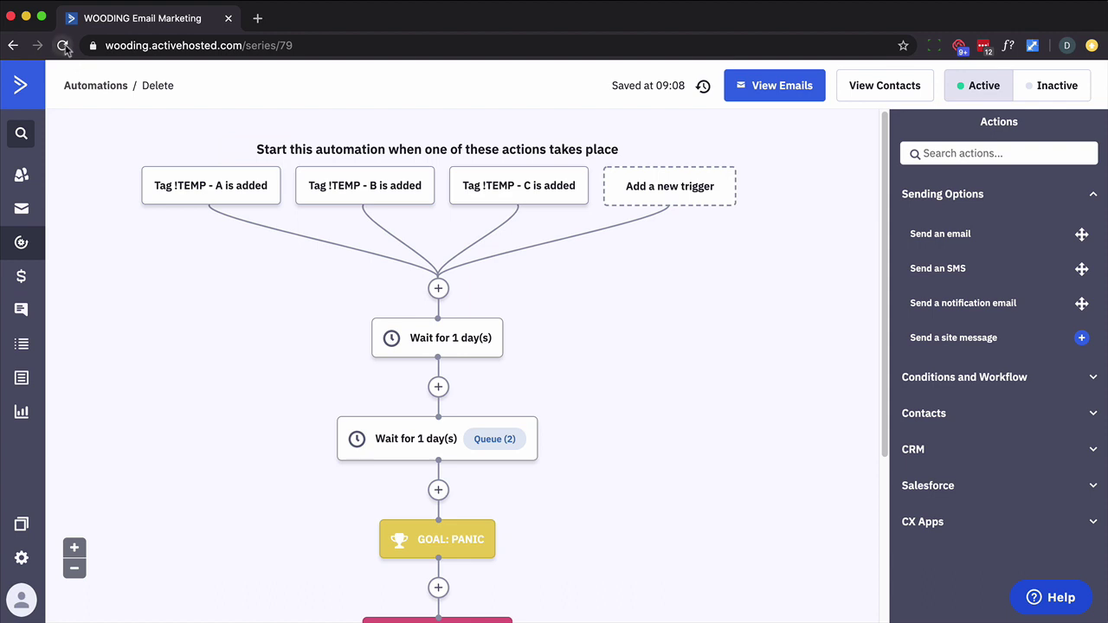
click(63, 46)
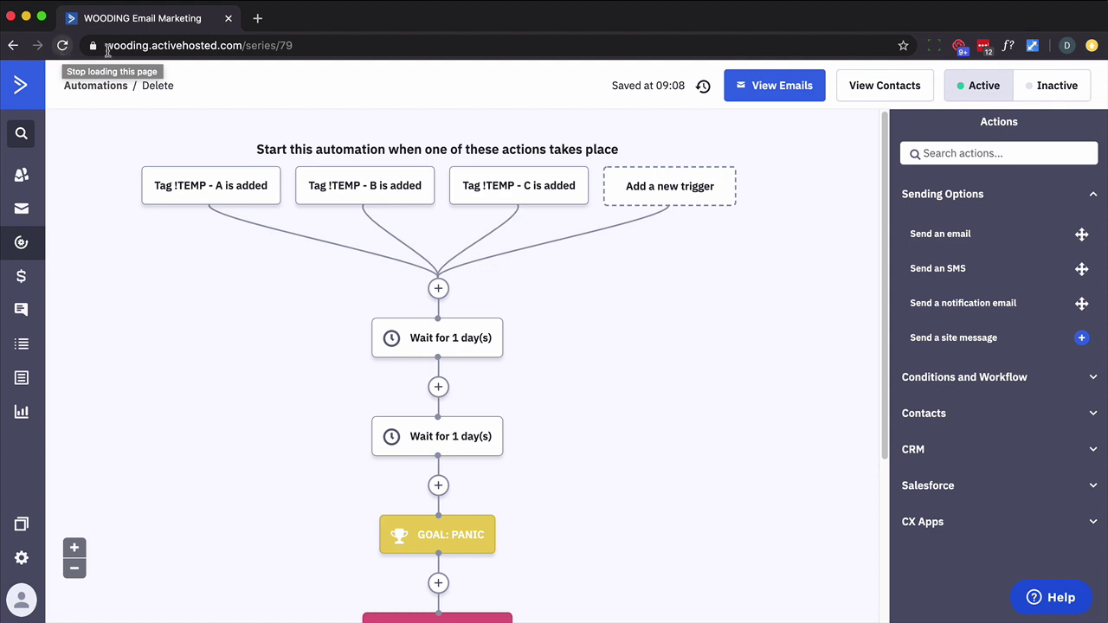
- Move the PANIC goal as a single action to between the two one-day waits
scroll(691, 441, down, 1)
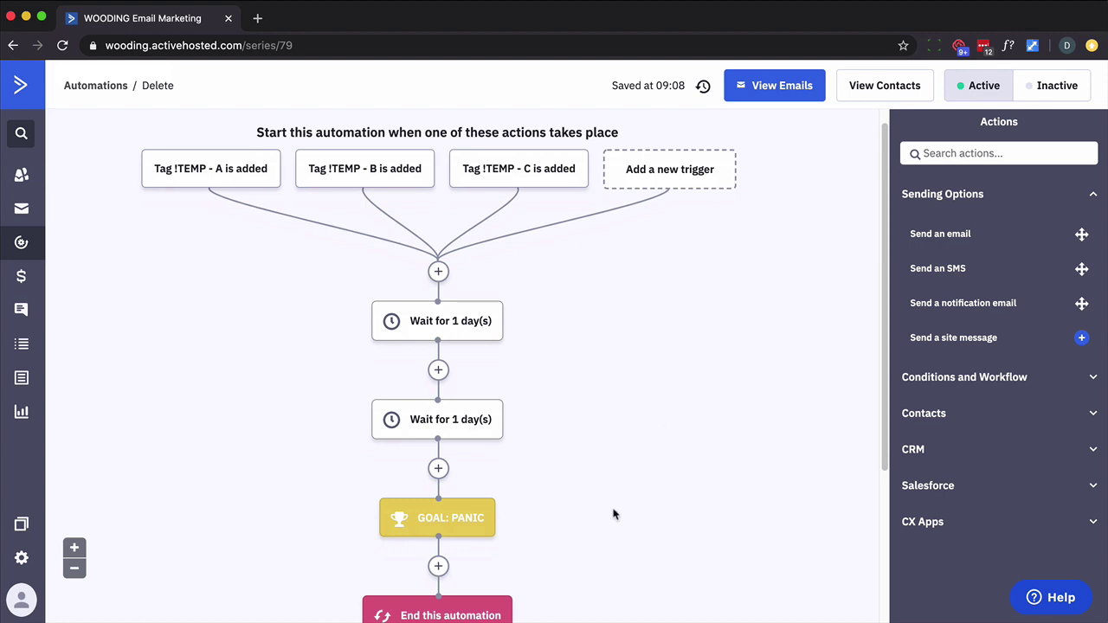
drag(509, 517, 452, 380)
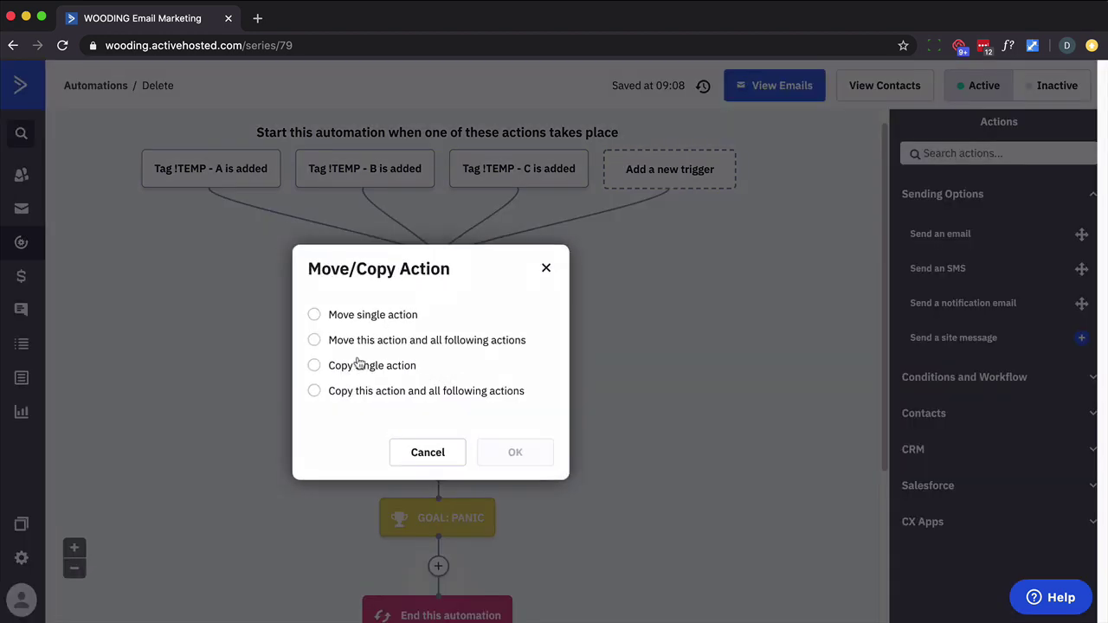
click(315, 315)
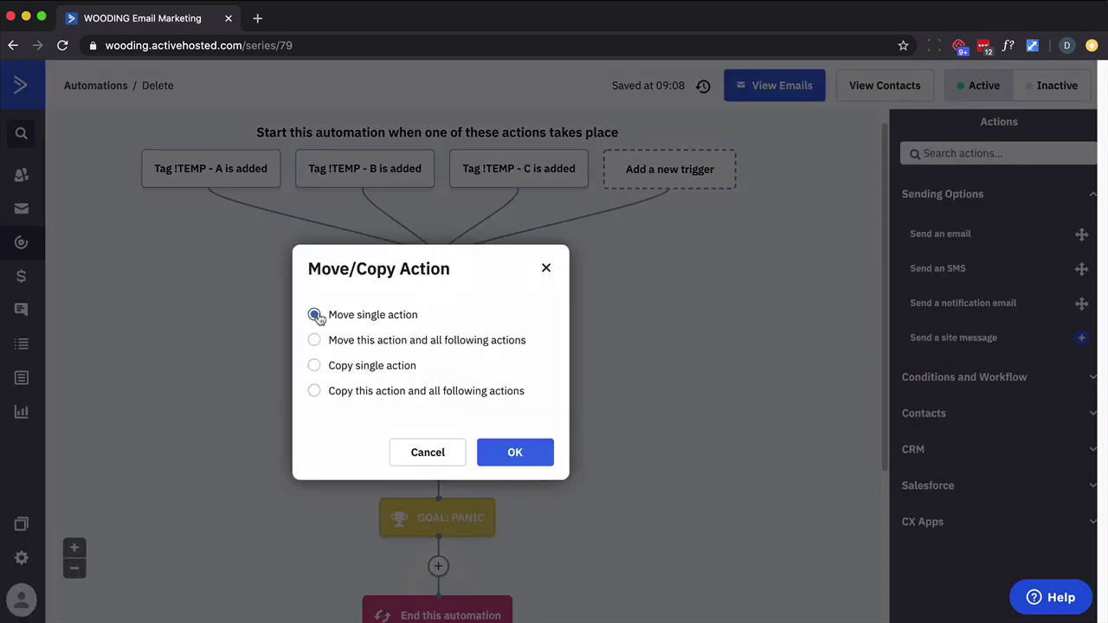
click(484, 447)
mouse_move(479, 425)
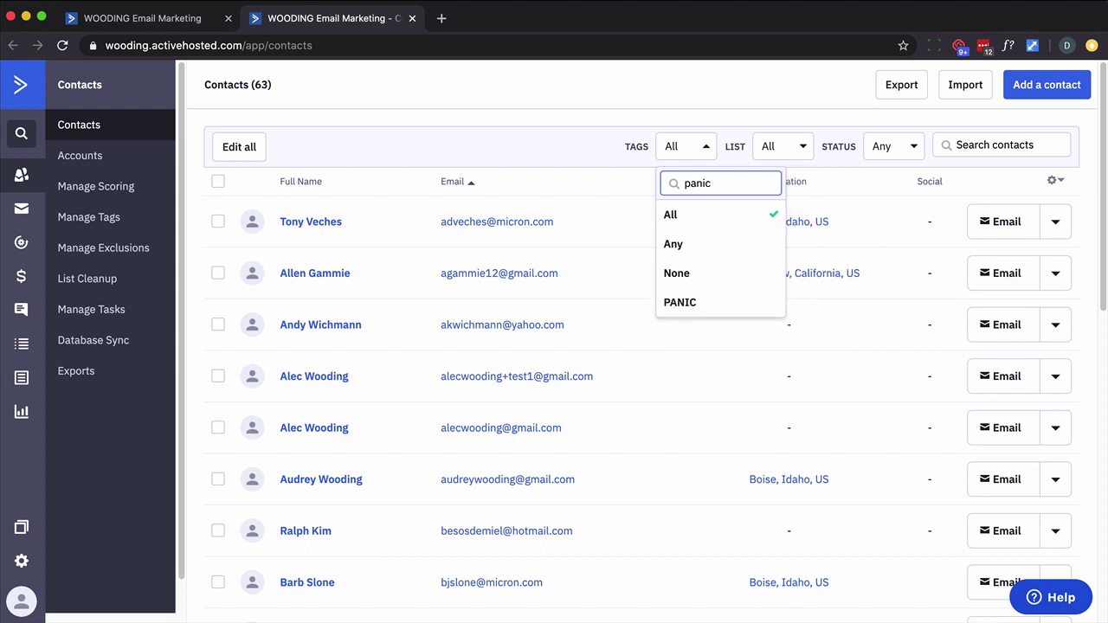
- Filter the contacts by the PANIC tag and bulk-edit the matching contact to add it to the Delete automation
click(697, 305)
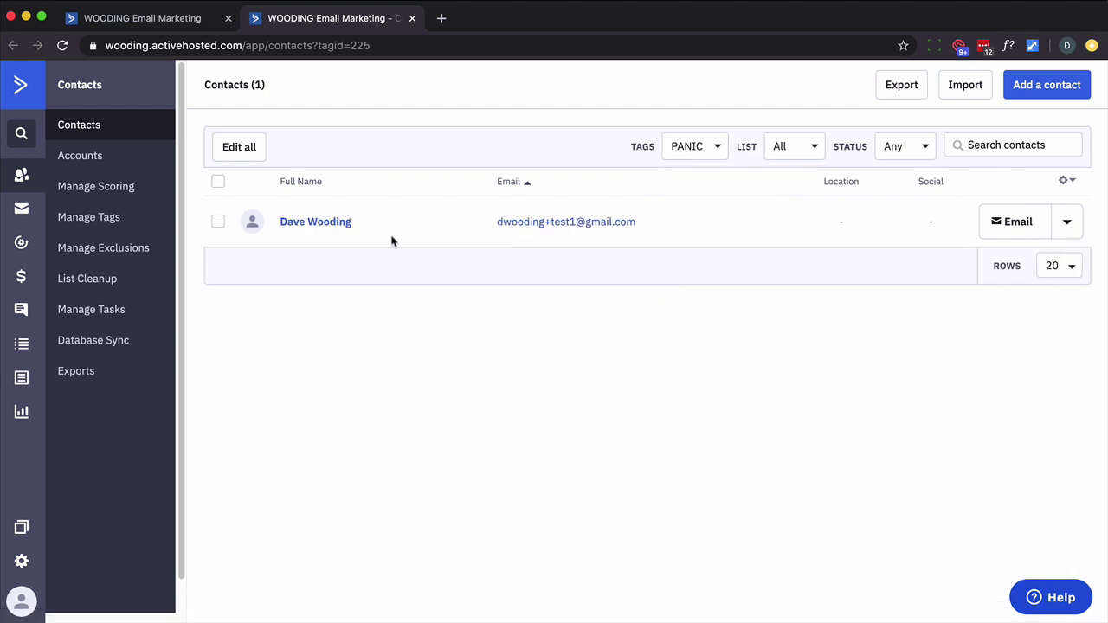
click(218, 223)
click(231, 146)
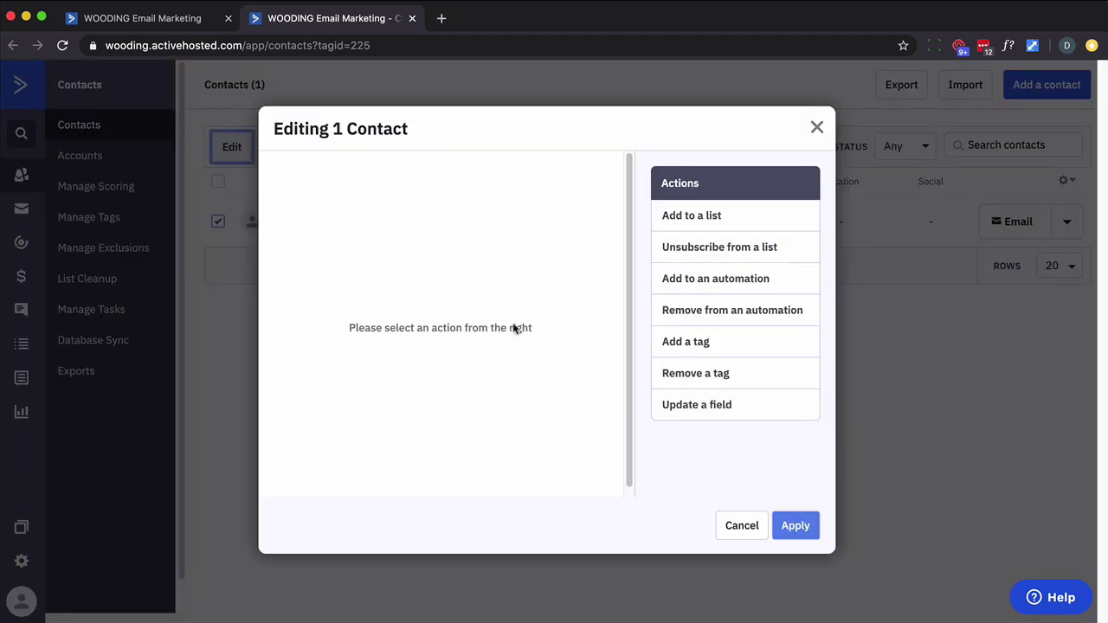
click(703, 282)
click(727, 323)
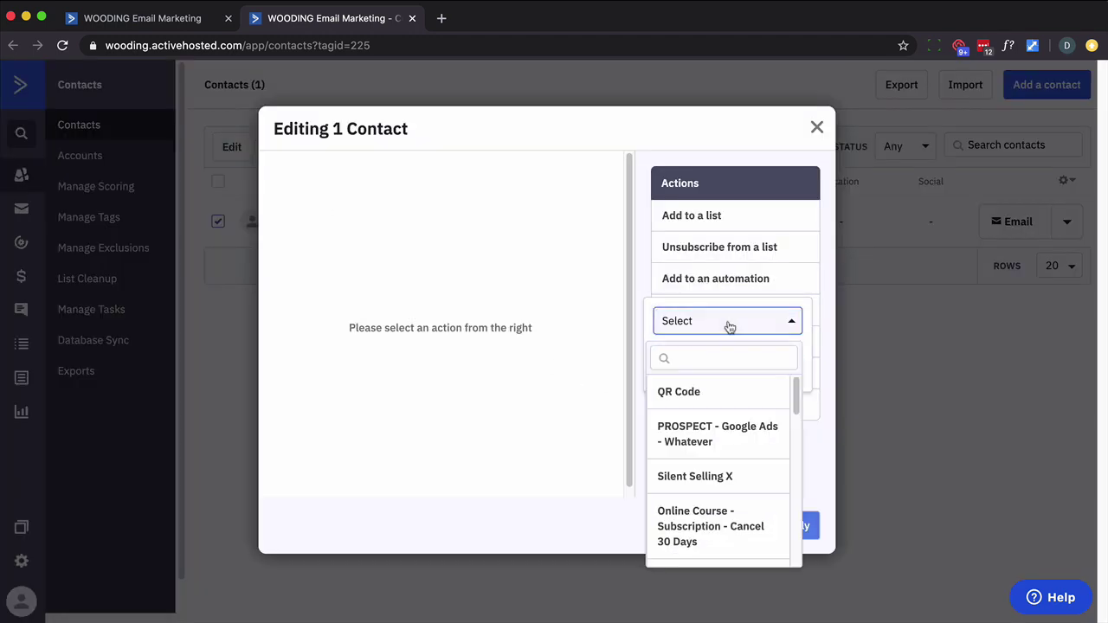
click(709, 360)
text(delete)
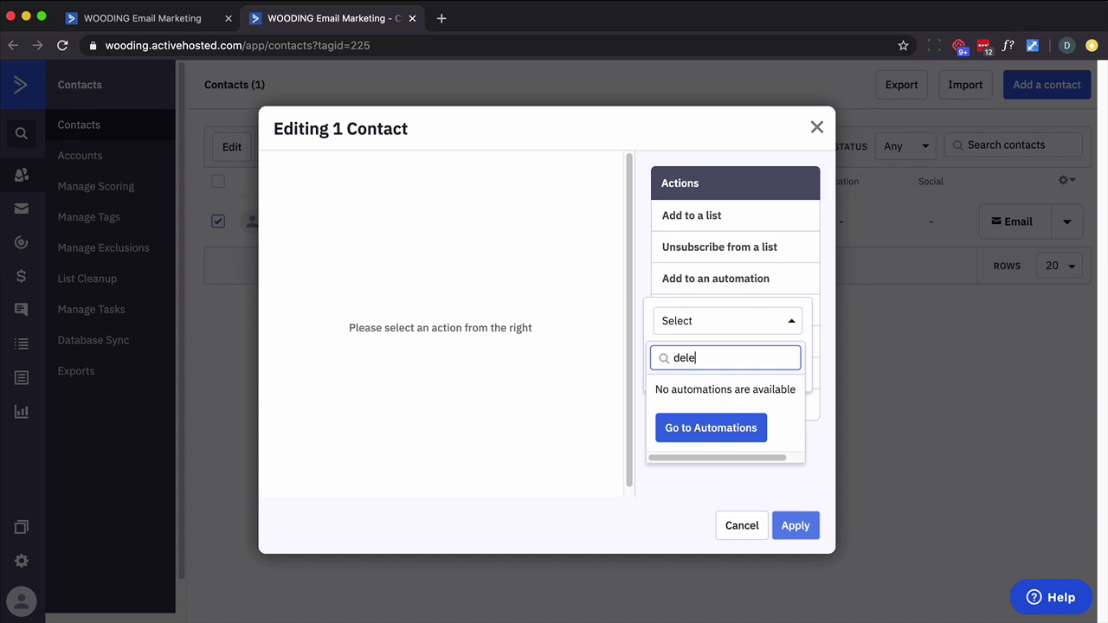
key(Return)
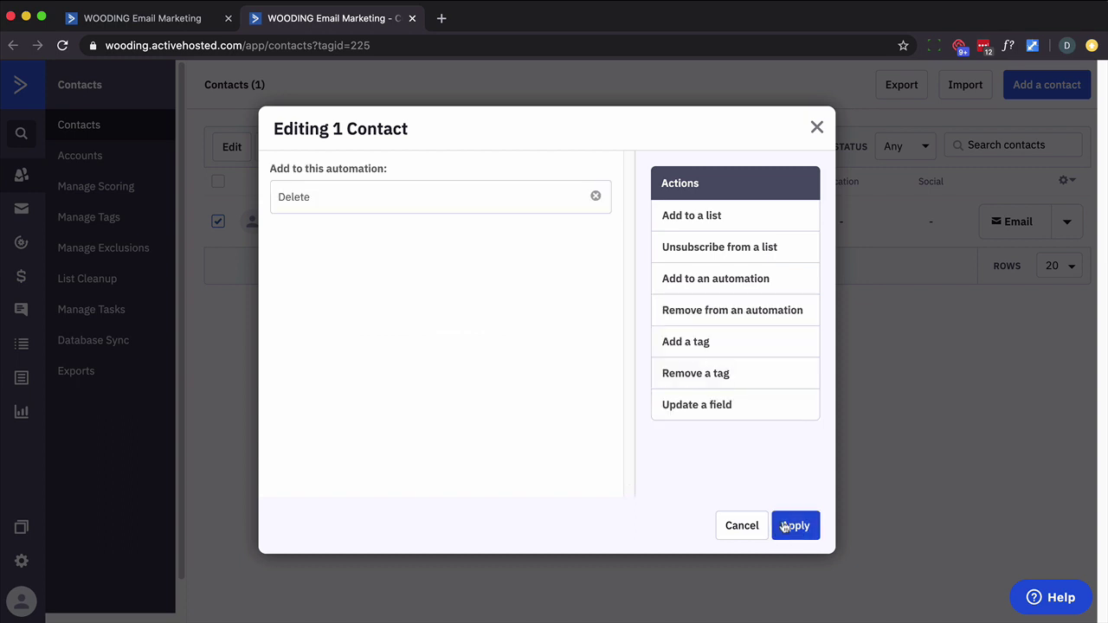
click(784, 527)
click(715, 257)
click(734, 251)
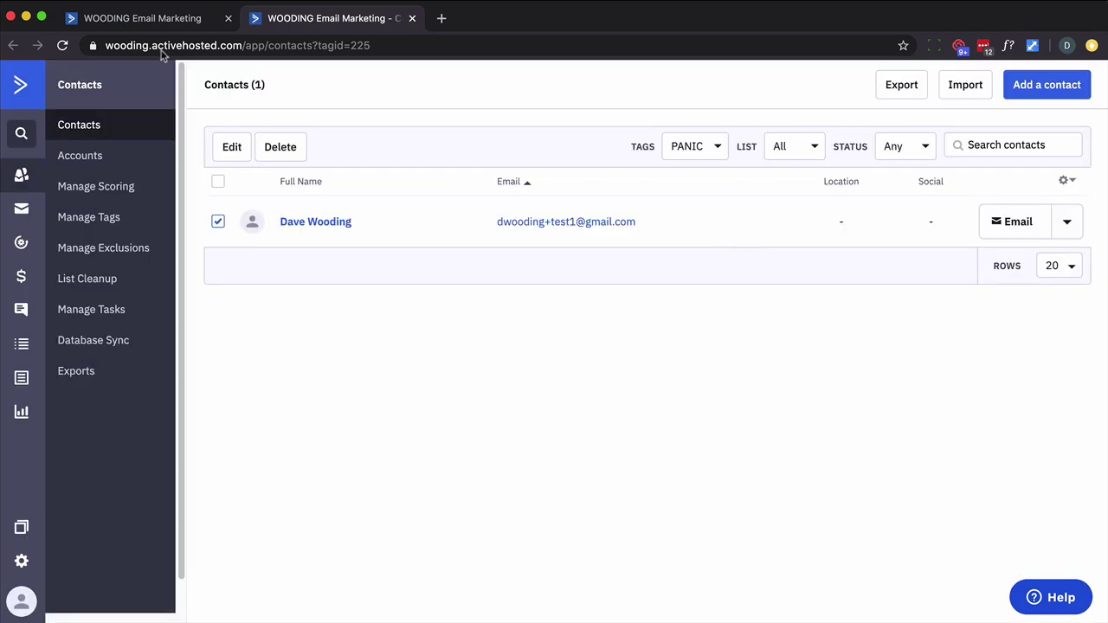
- Return to the Delete automation and check the wait queues around the PANIC goal
click(122, 21)
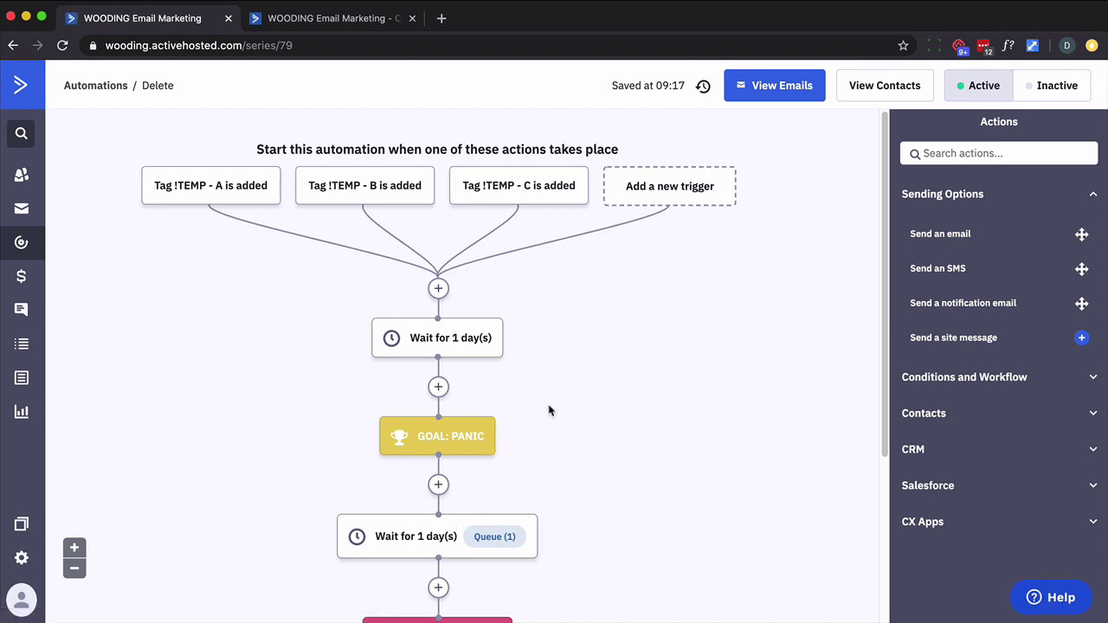
scroll(623, 371, down, 3)
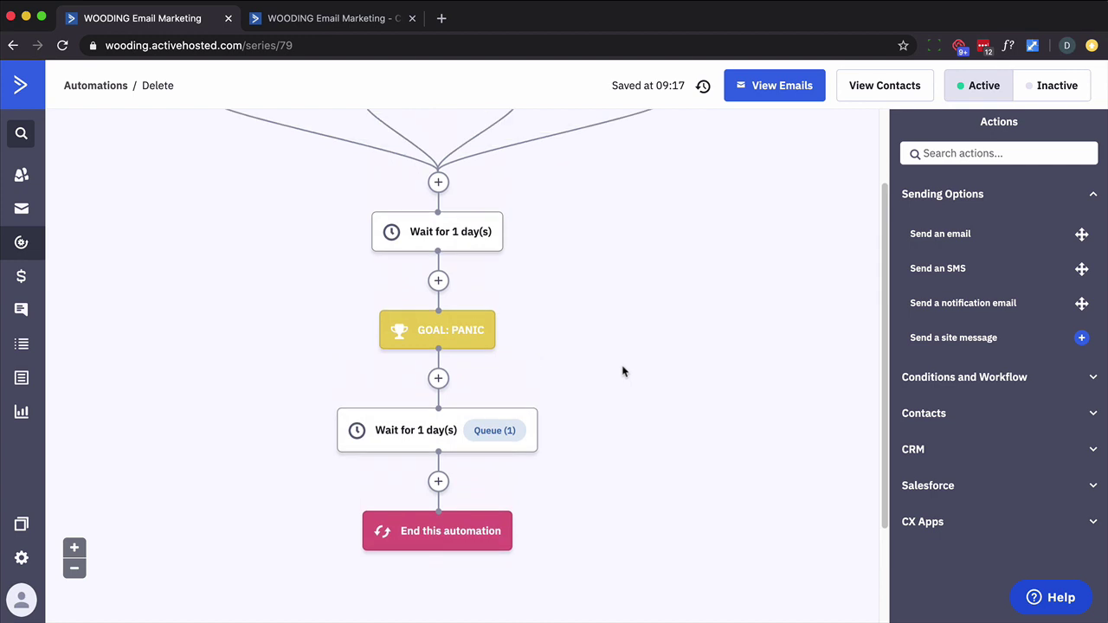
- Switch to the filtered contacts list and bulk-edit the selected contact to remove the PANIC tag
click(333, 18)
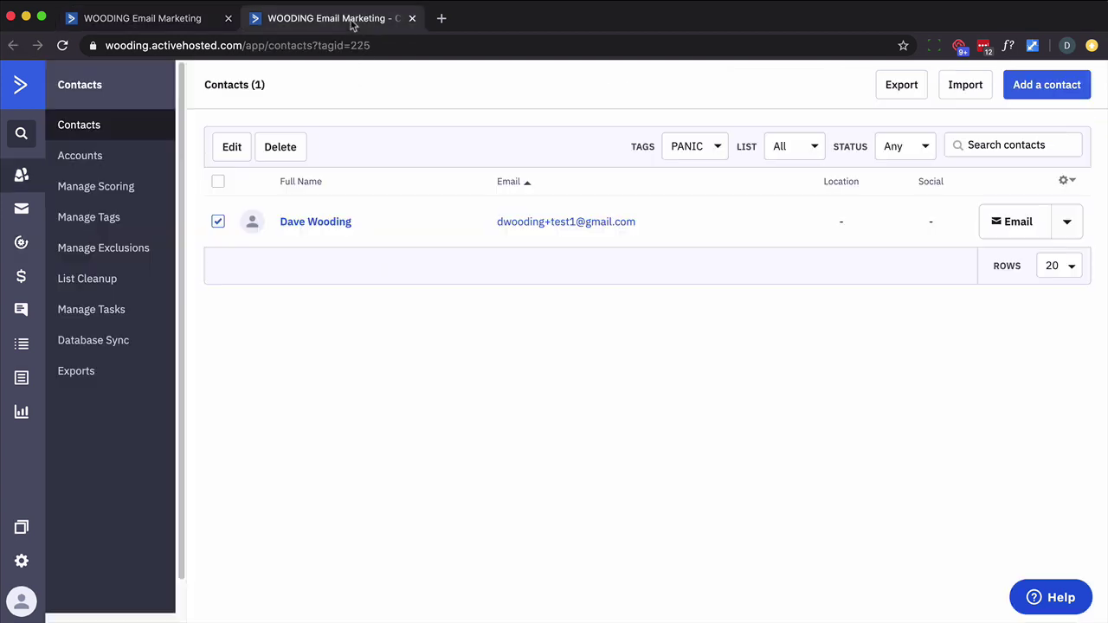
click(226, 151)
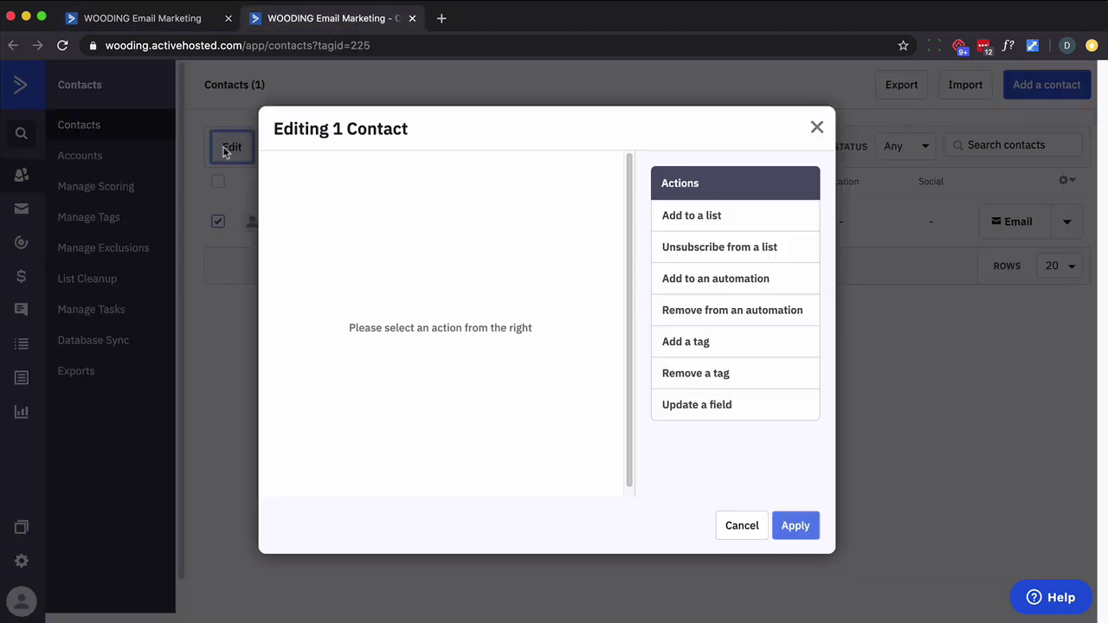
click(720, 373)
text(panic)
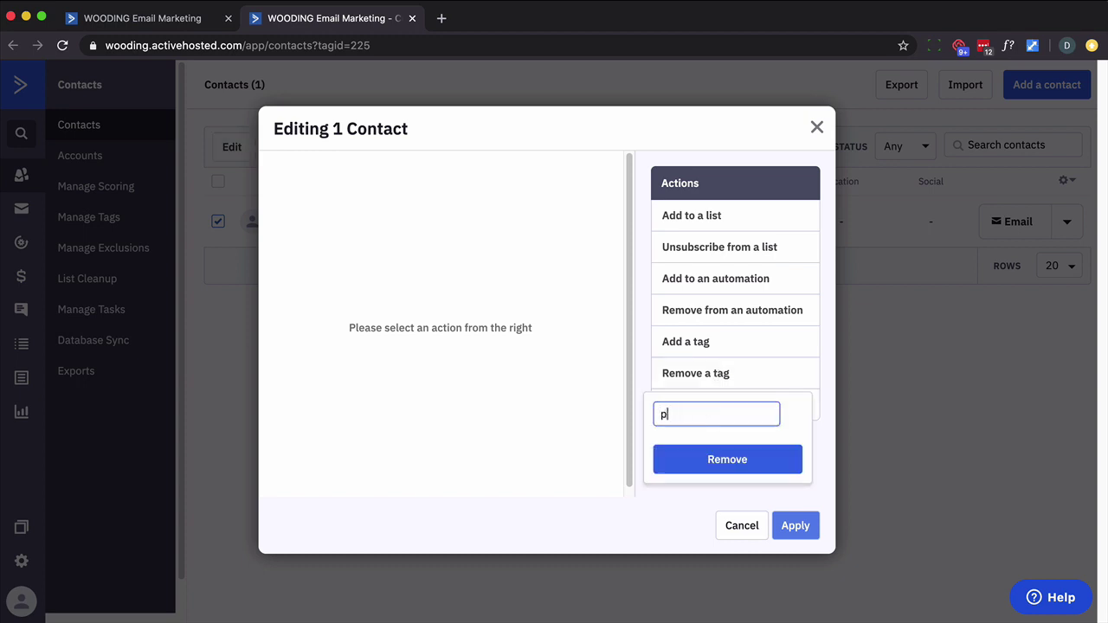
click(792, 524)
click(699, 246)
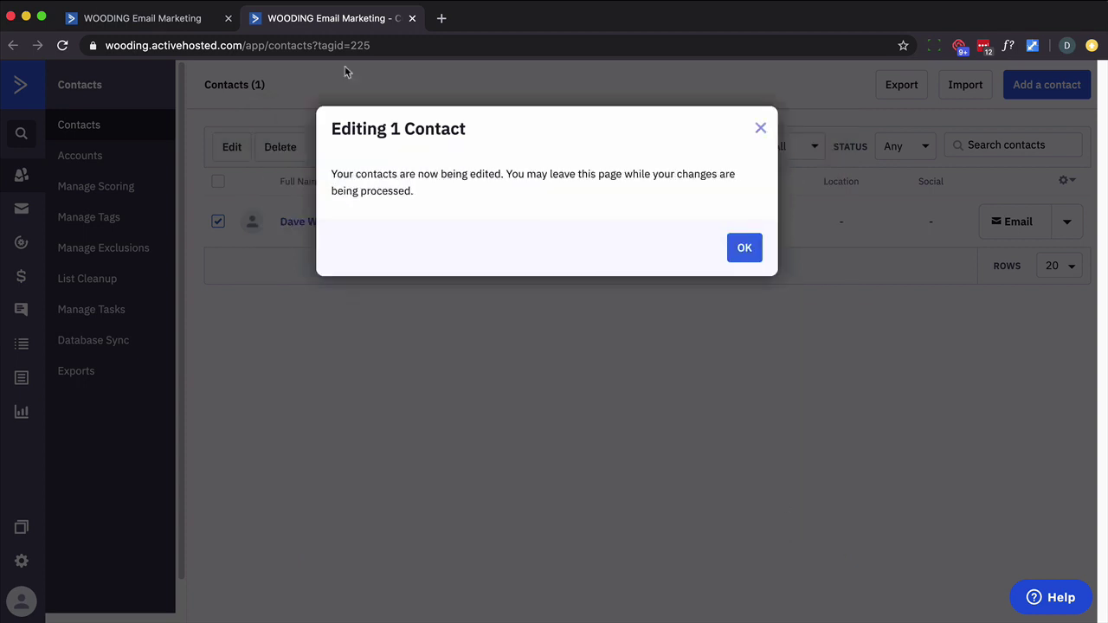
- Return to the Delete automation and delete the PANIC goal between the two one-day waits
click(187, 20)
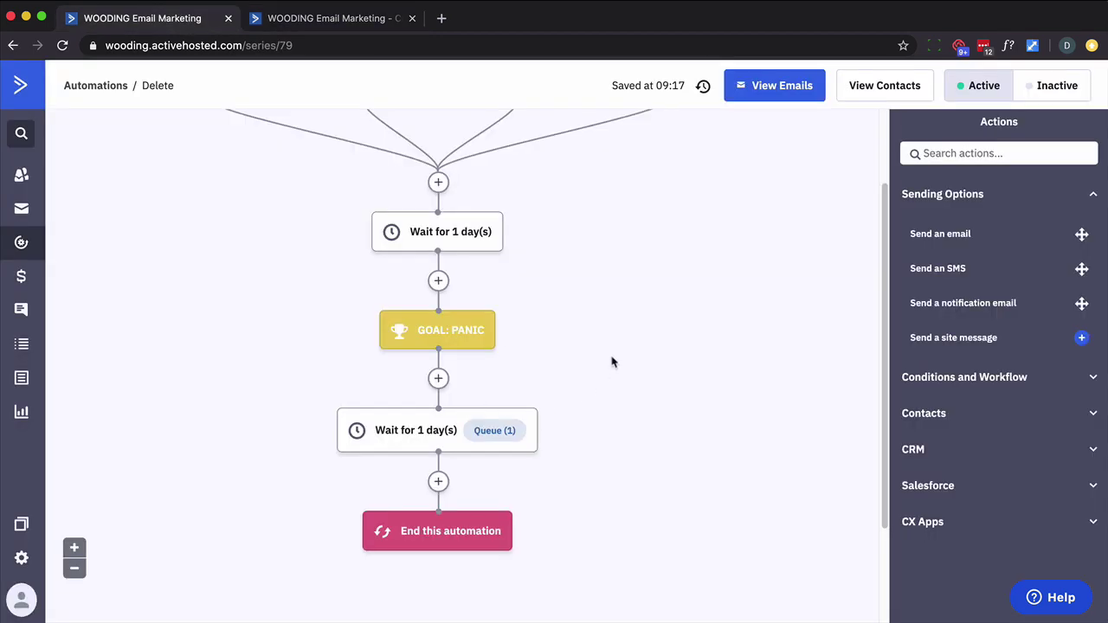
scroll(611, 362, up, 2)
mouse_move(477, 448)
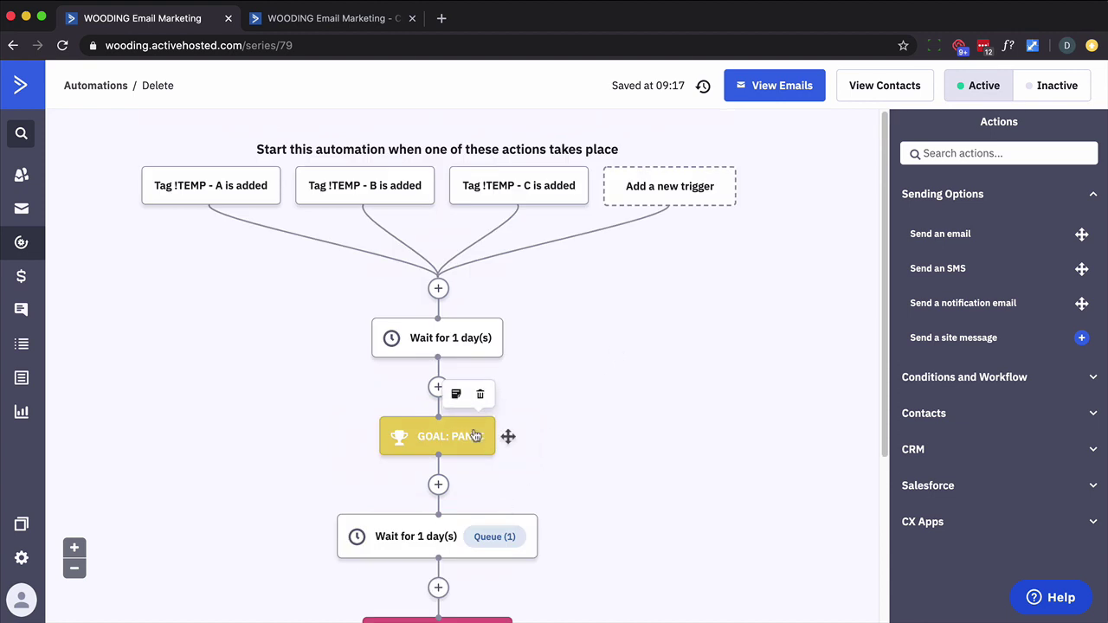
click(478, 396)
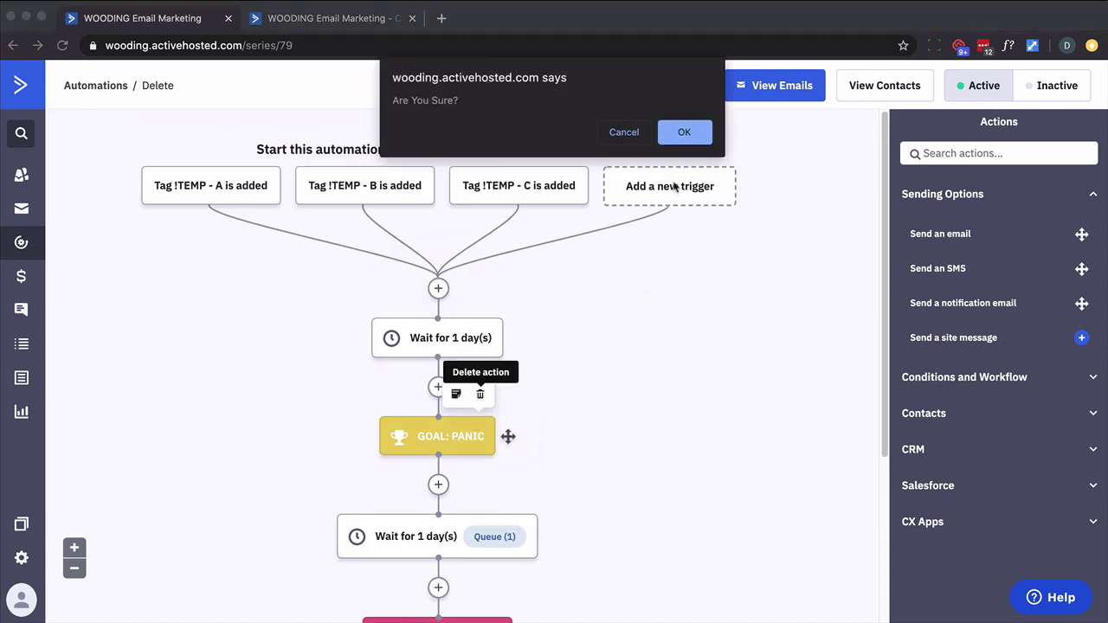
click(684, 132)
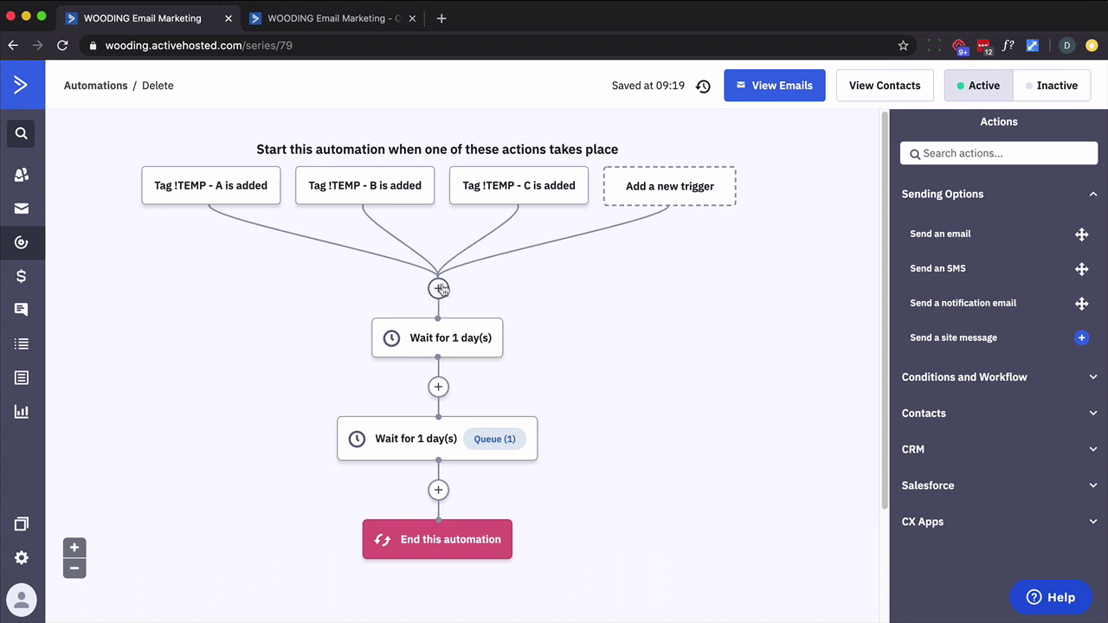
- Add an If/Else directly below the triggers with the condition Tag Exists !TEMP - D, keeping the existing waits under the Yes branch
click(438, 288)
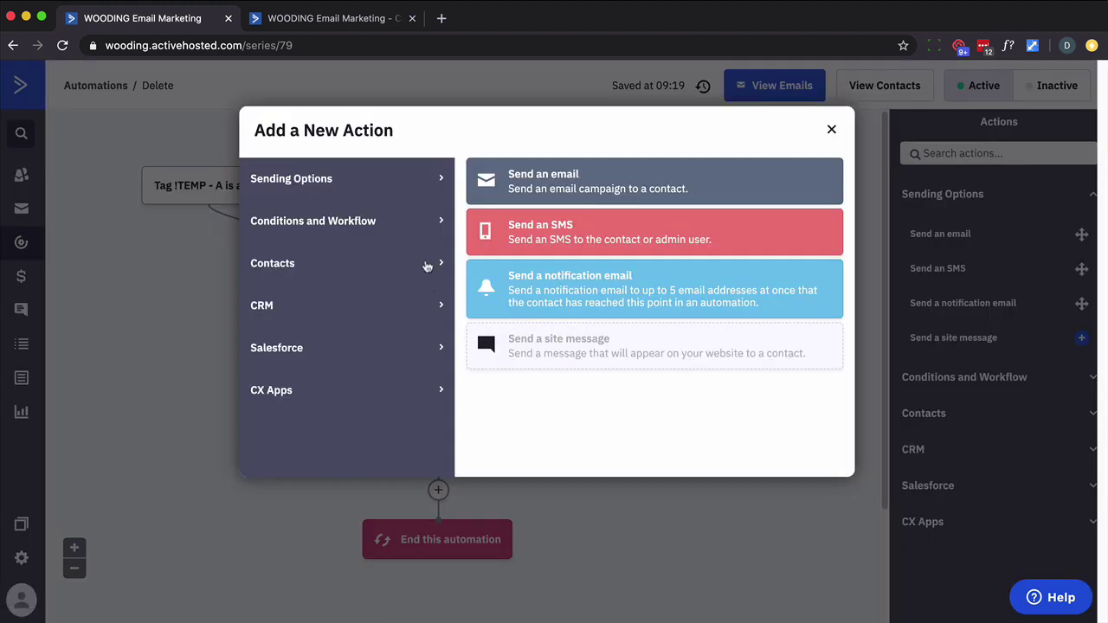
click(416, 226)
click(509, 234)
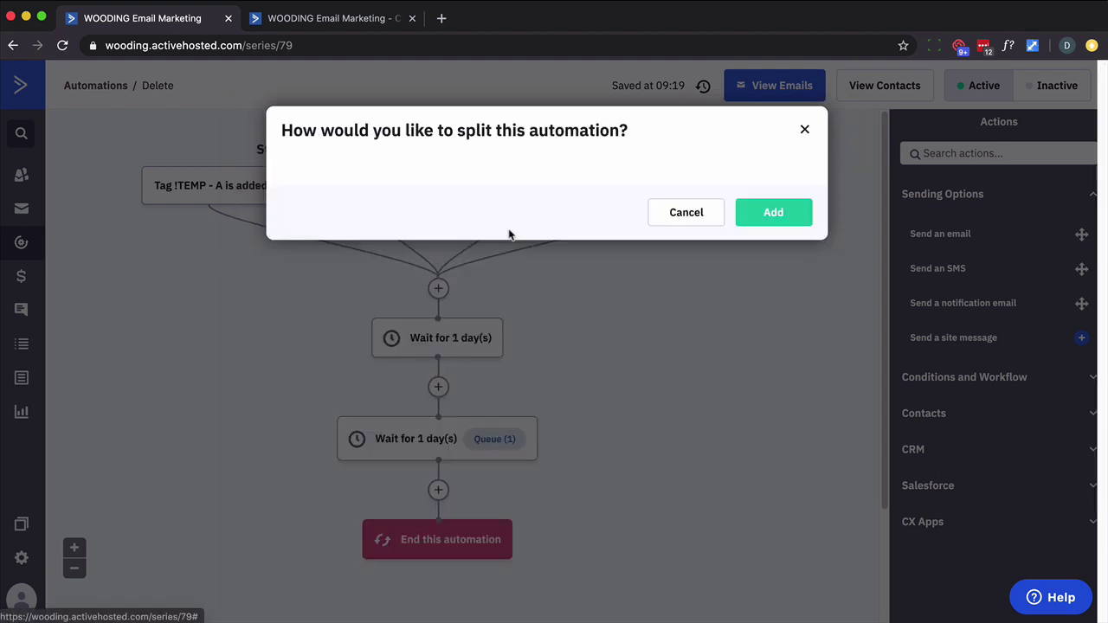
click(472, 207)
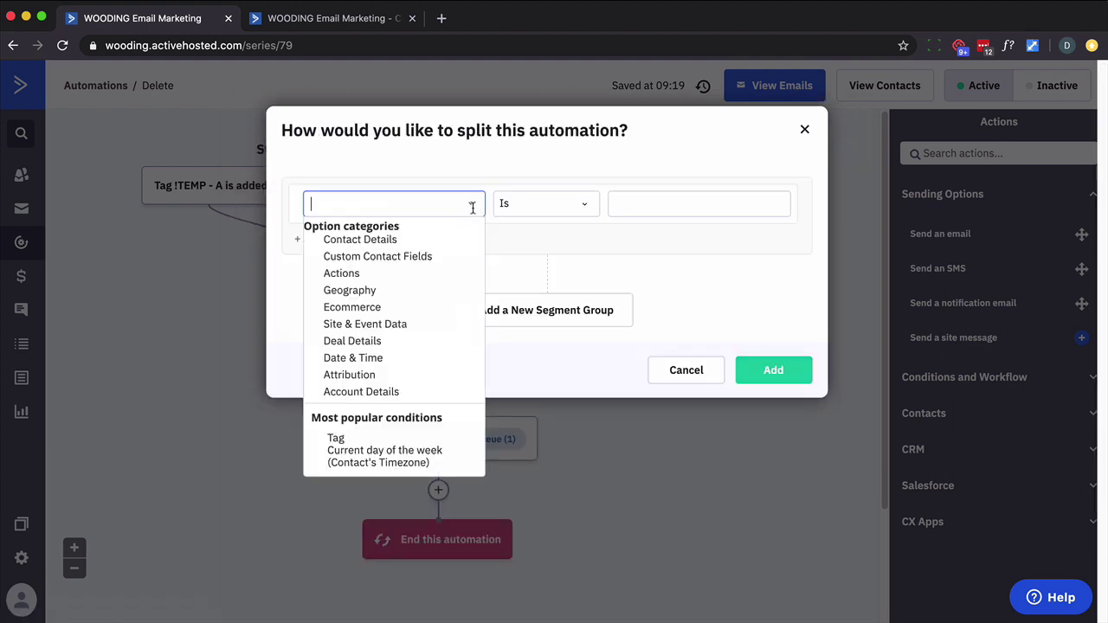
click(334, 438)
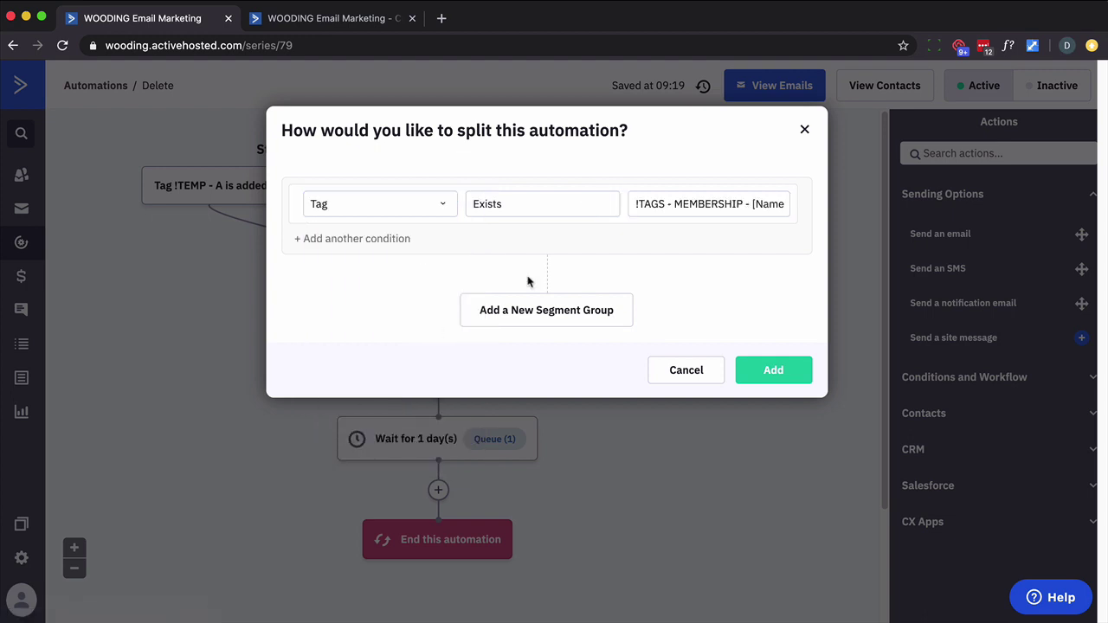
click(686, 199)
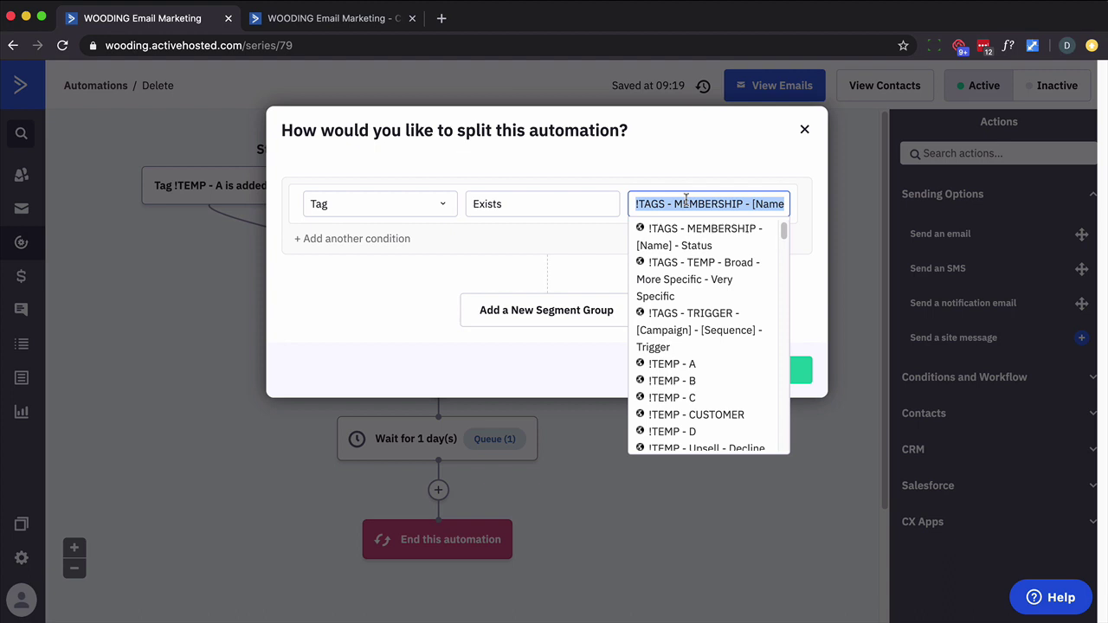
click(658, 431)
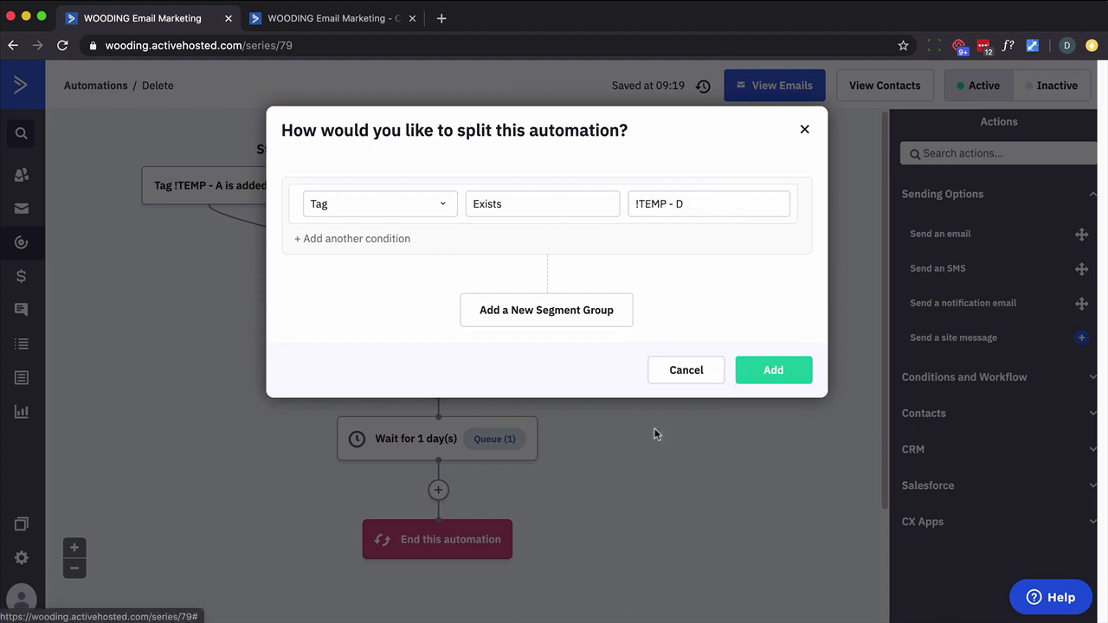
click(751, 372)
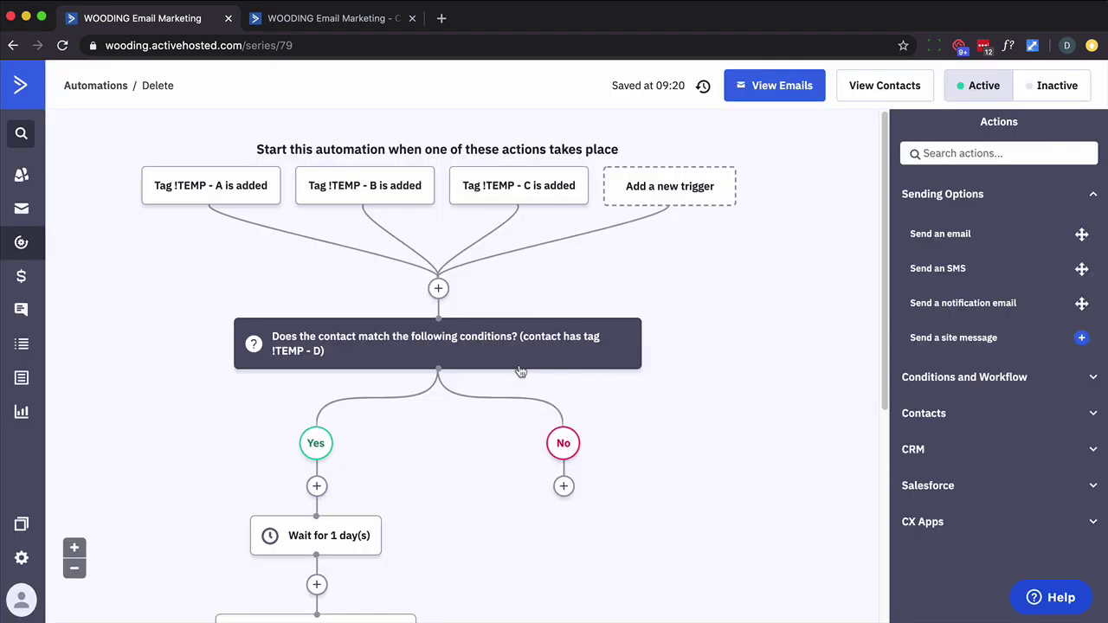
- Change the If/Else condition to contacts who do not have tag !TEMP - D, and end the automation on the No branch
click(477, 347)
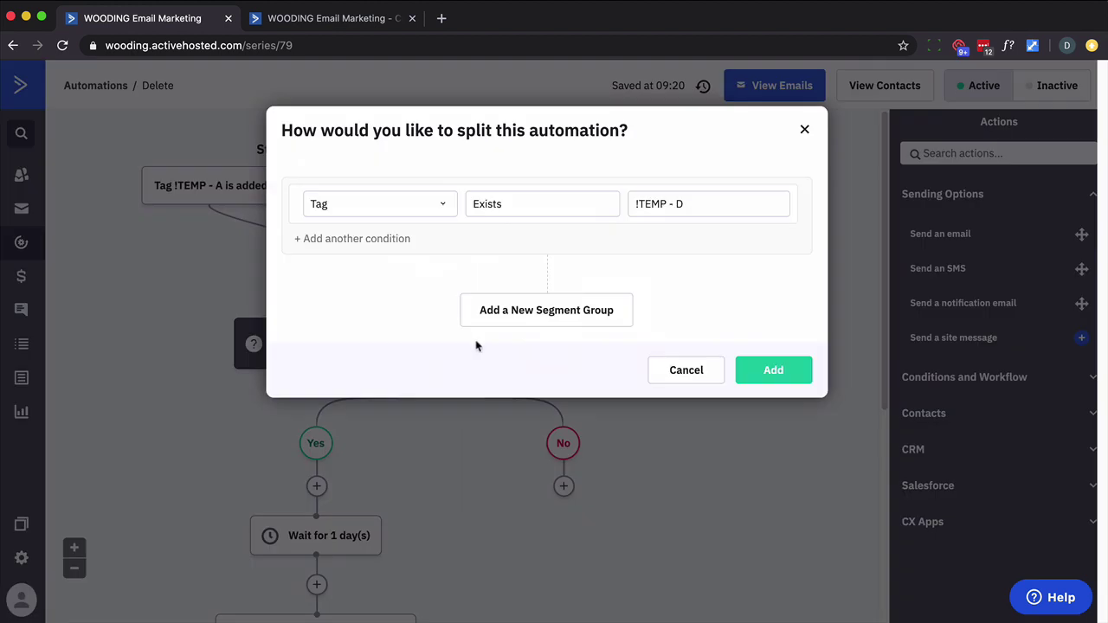
click(512, 209)
click(510, 246)
click(762, 374)
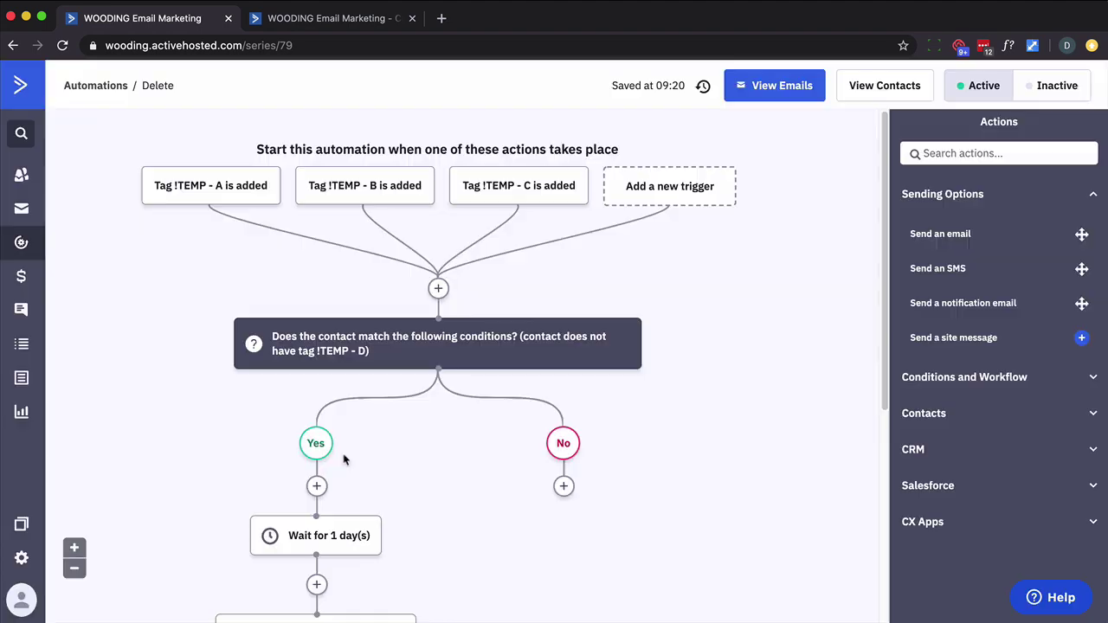
click(564, 486)
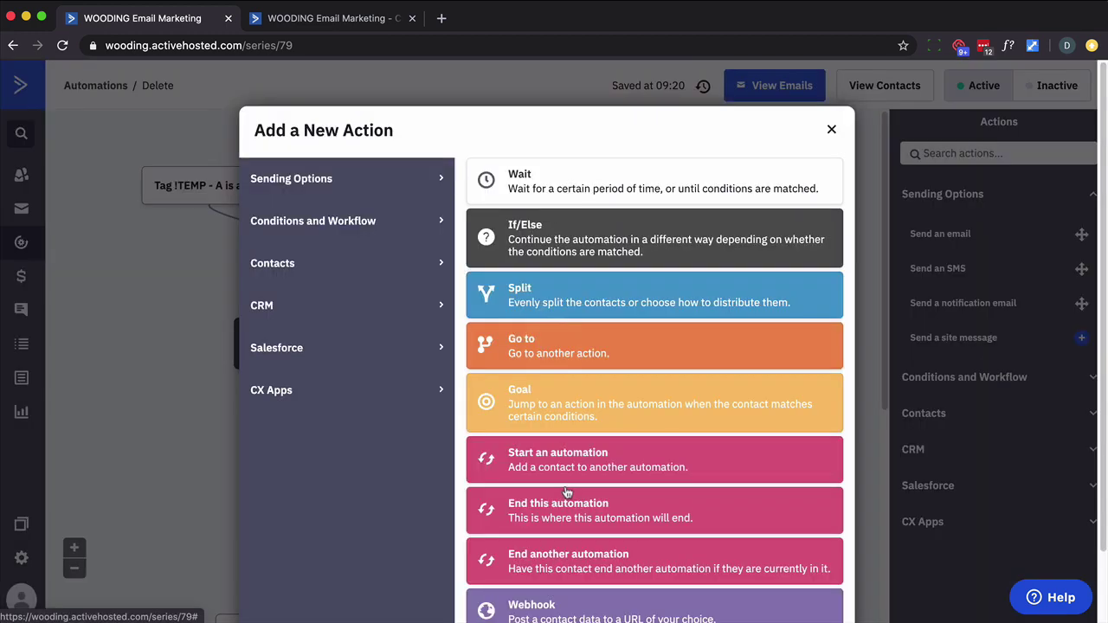
click(571, 513)
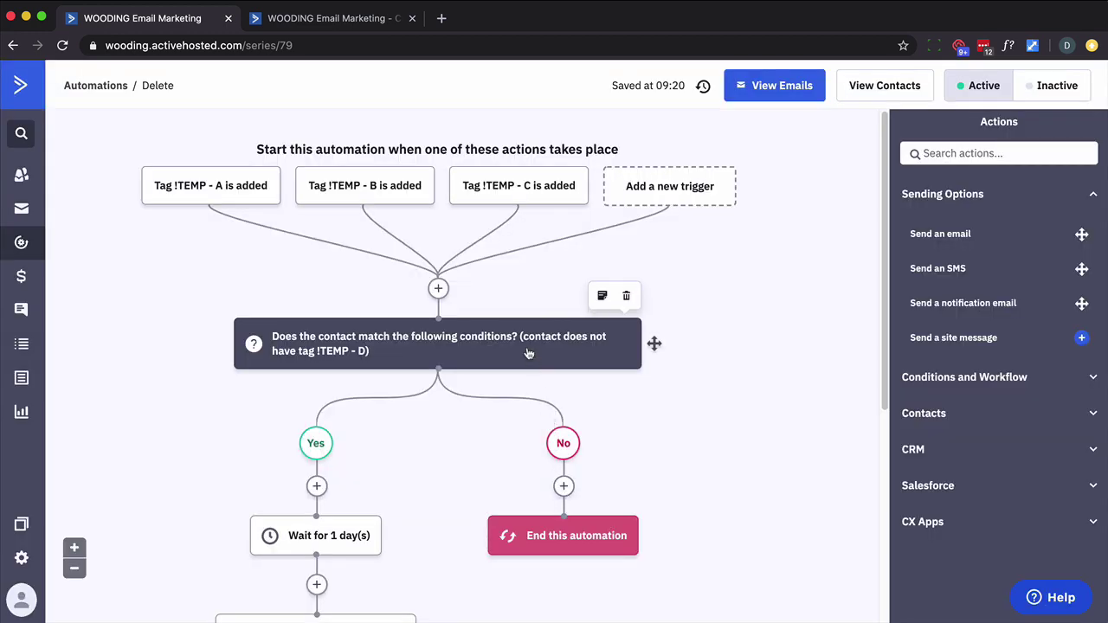
- Add an action at the start of the Yes branch that adds the tag !TEMP - D
click(316, 486)
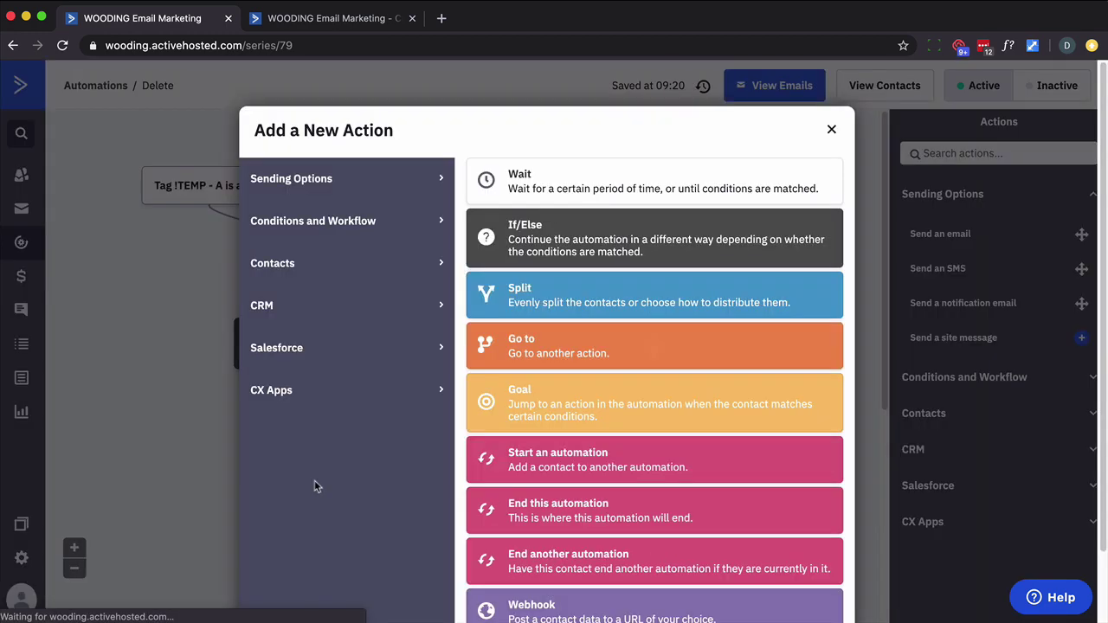
click(354, 257)
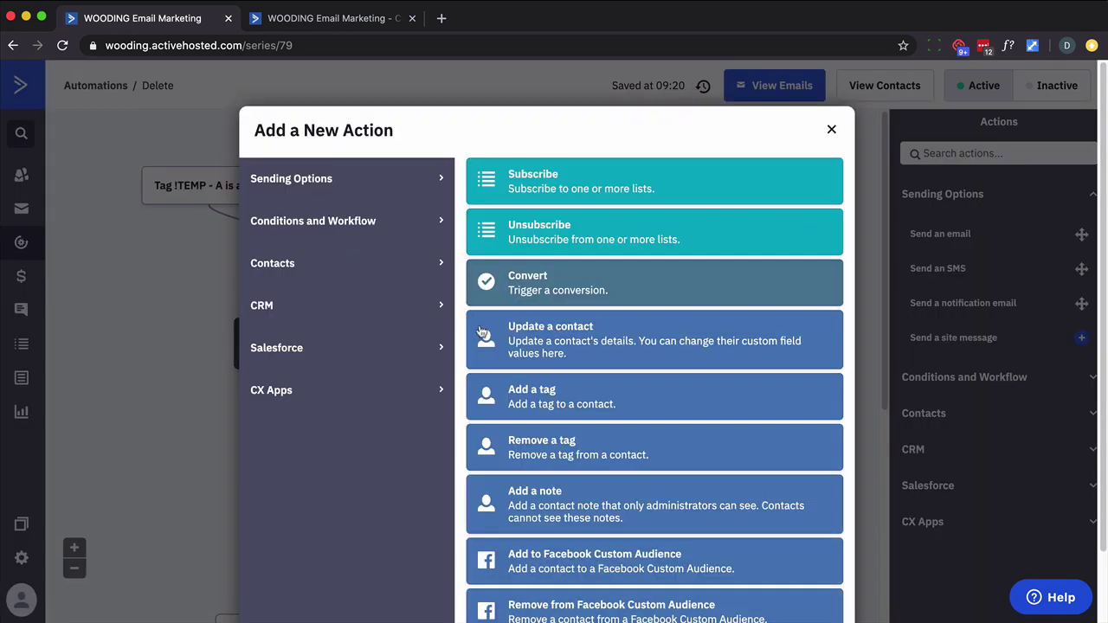
click(537, 459)
click(321, 454)
text(!TEMP)
click(225, 551)
click(407, 520)
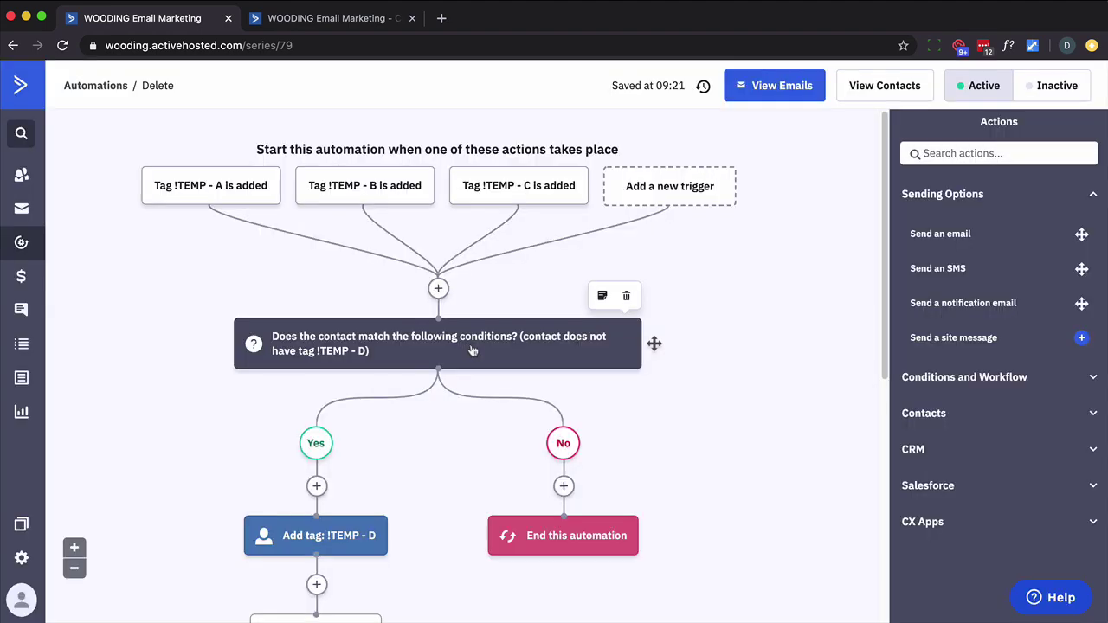
- Insert an action that removes the tag !TEMP - D after the second one-day wait, before the end of the Yes branch
scroll(562, 347, down, 5)
scroll(459, 360, up, 1)
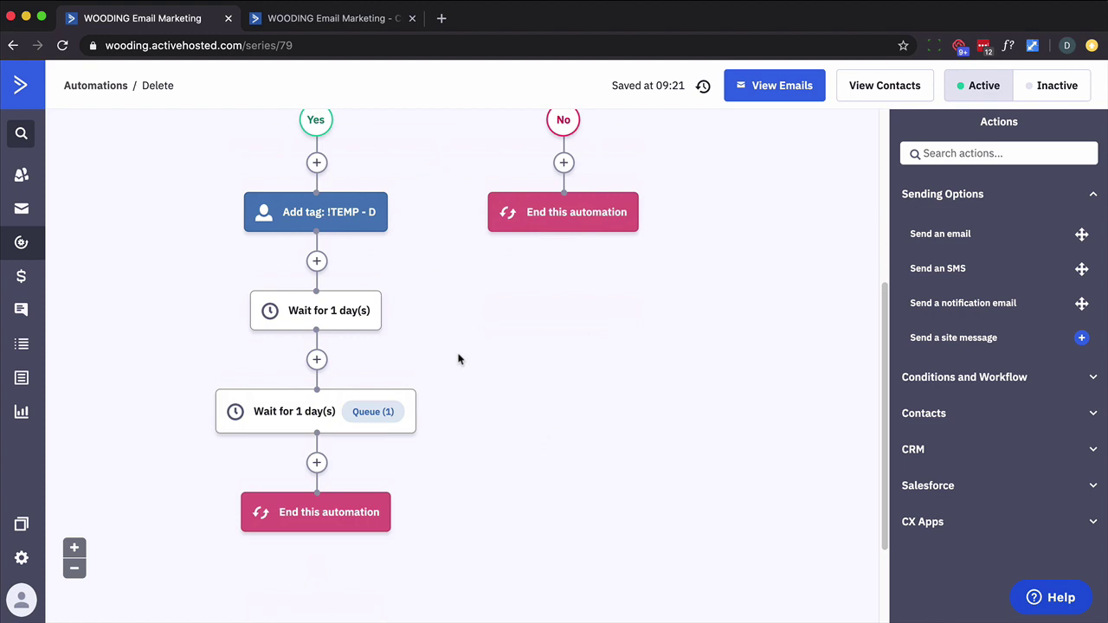
scroll(354, 210, up, 1)
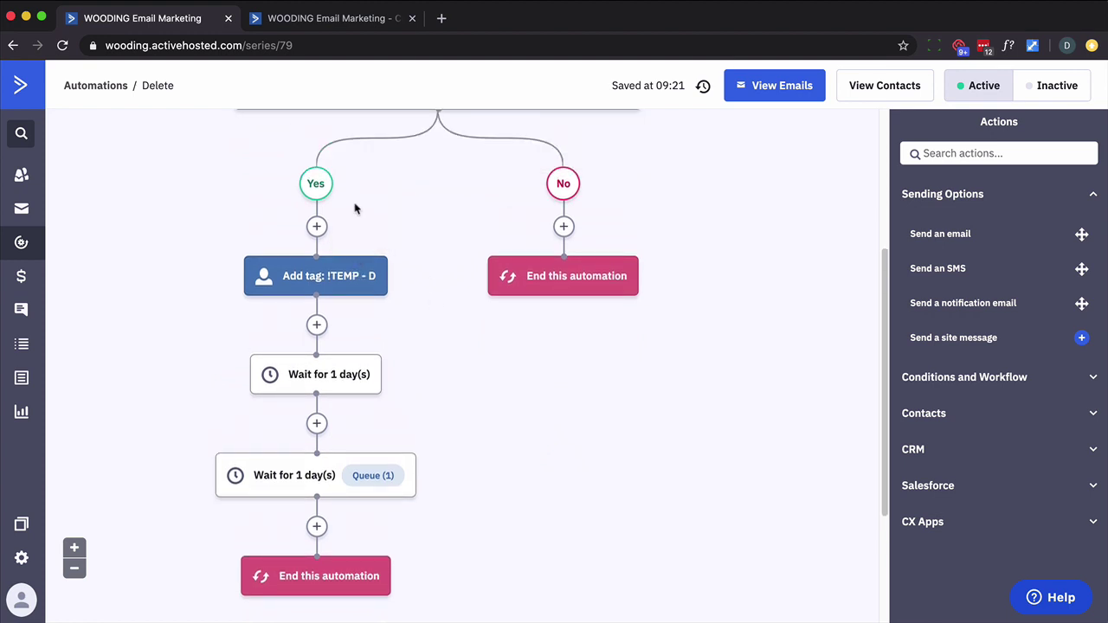
scroll(359, 204, up, 2)
scroll(359, 207, down, 3)
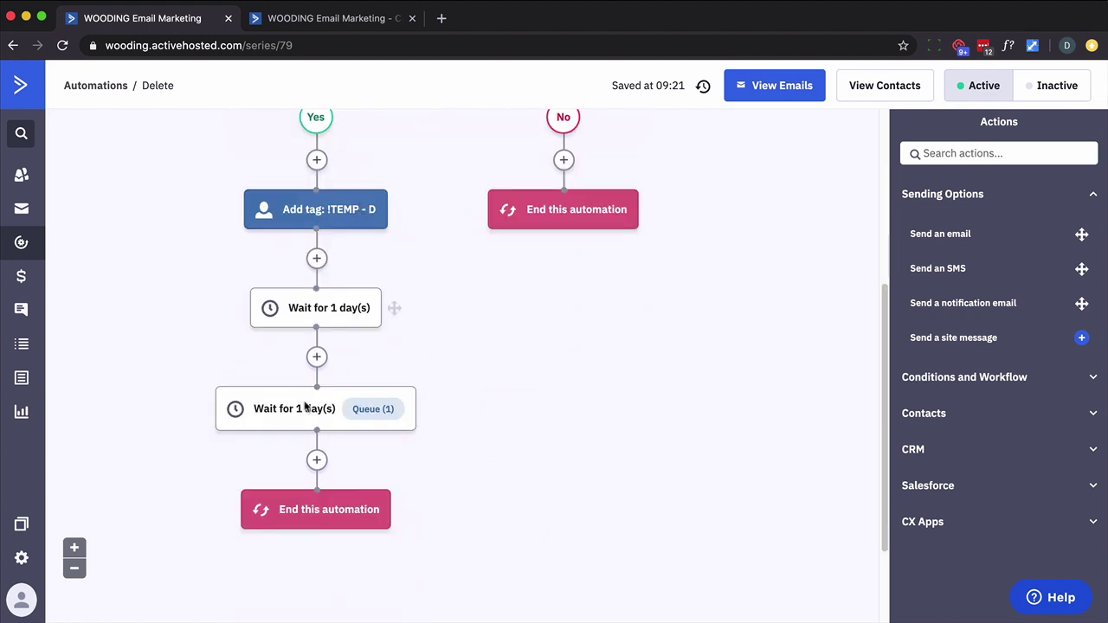
click(316, 459)
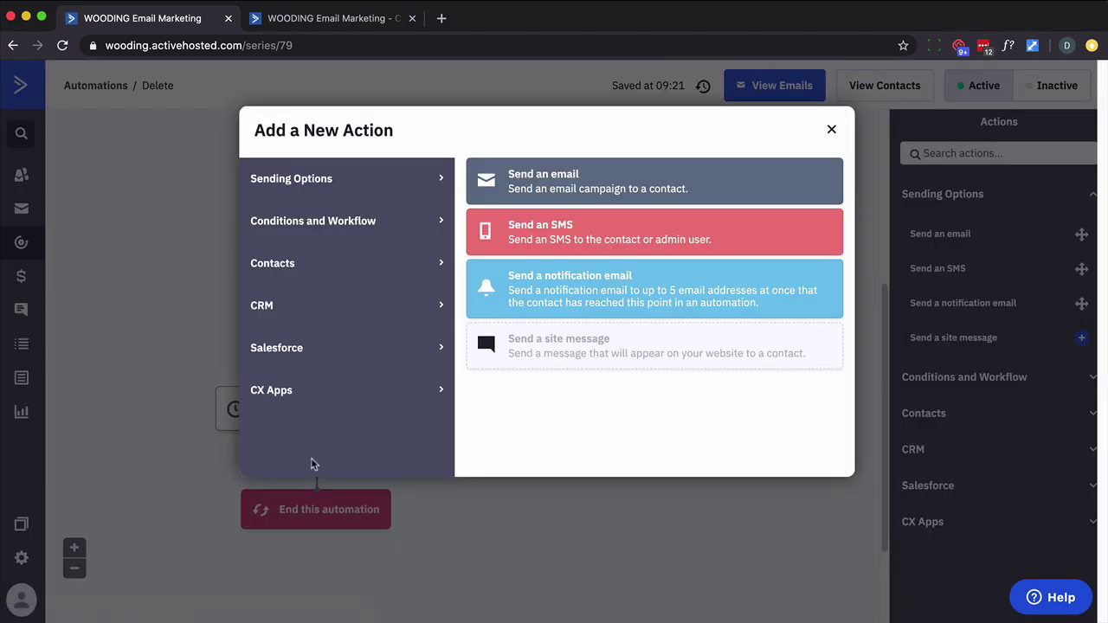
click(320, 268)
click(513, 440)
click(352, 423)
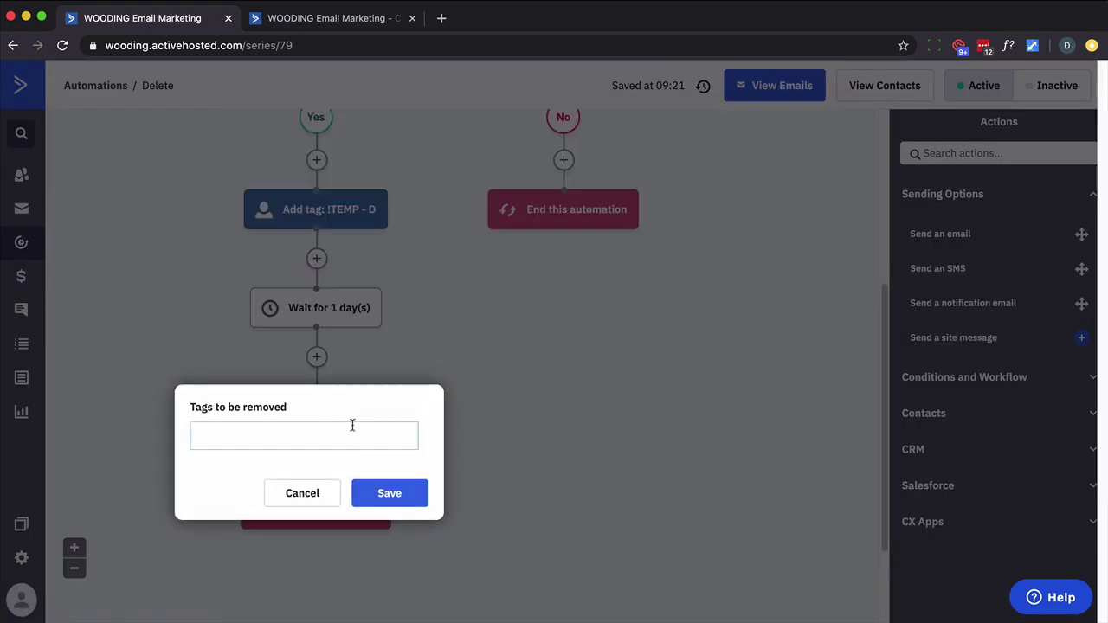
text(!TEMP)
click(260, 525)
click(403, 500)
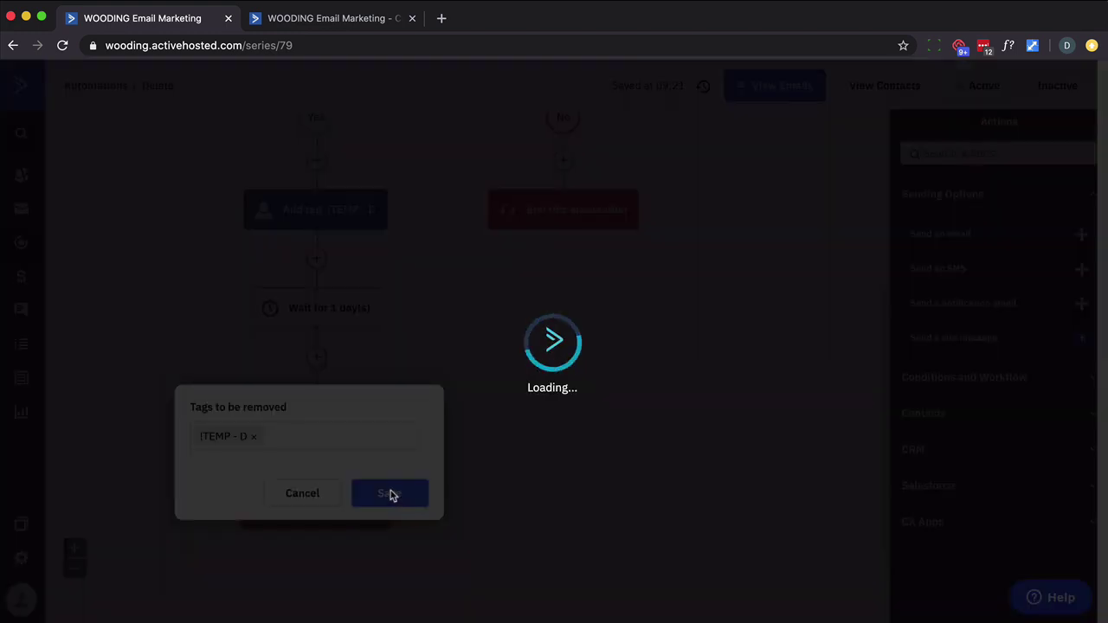
scroll(348, 393, up, 3)
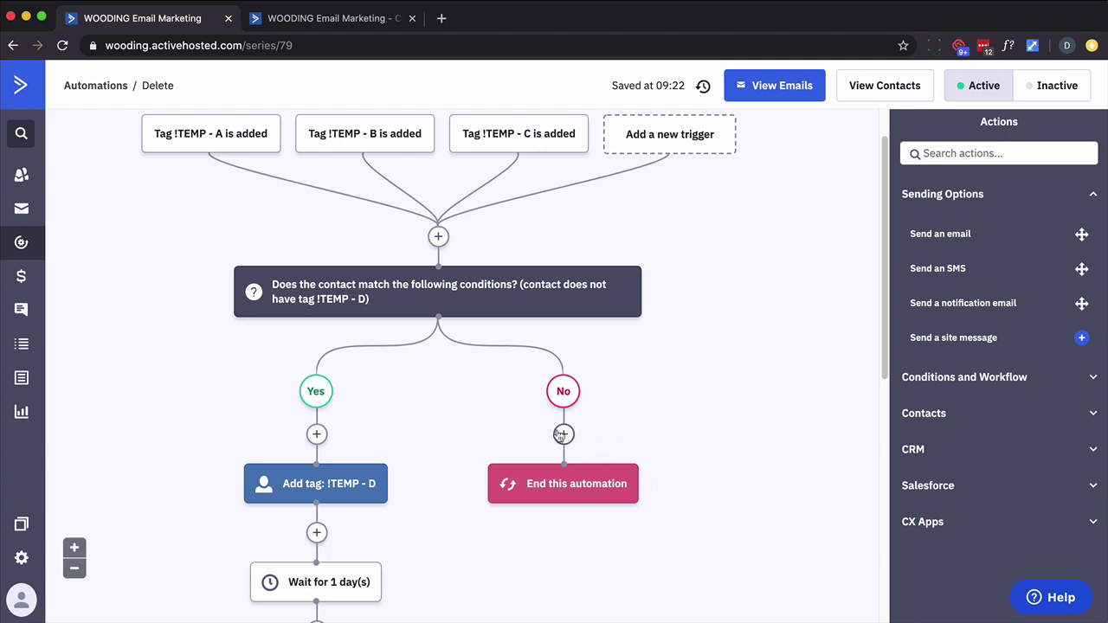
scroll(515, 394, down, 6)
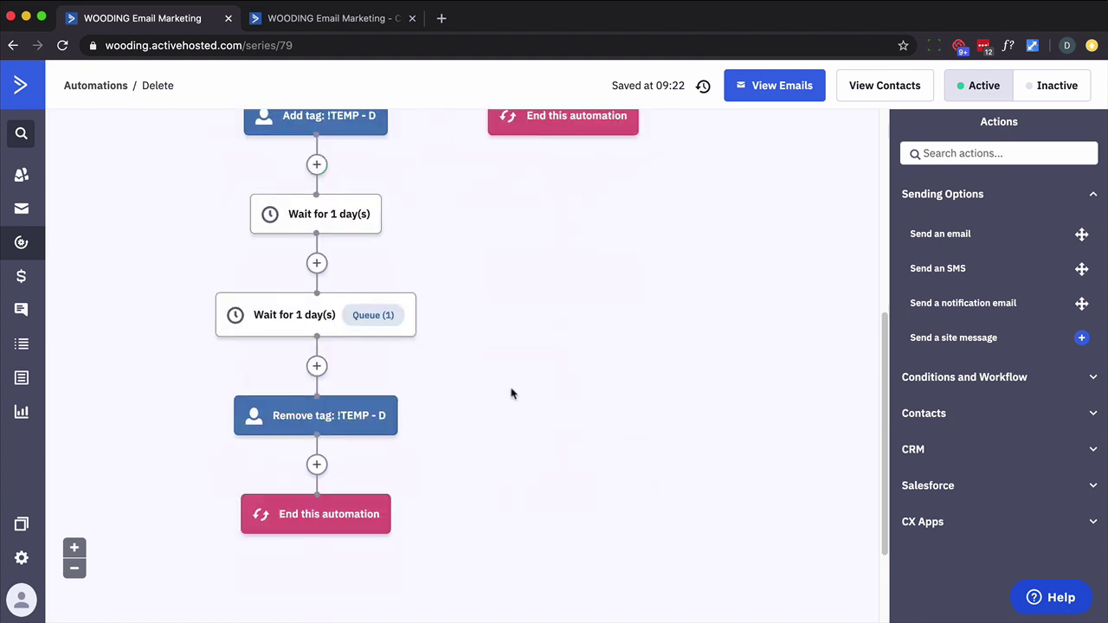
scroll(368, 296, up, 3)
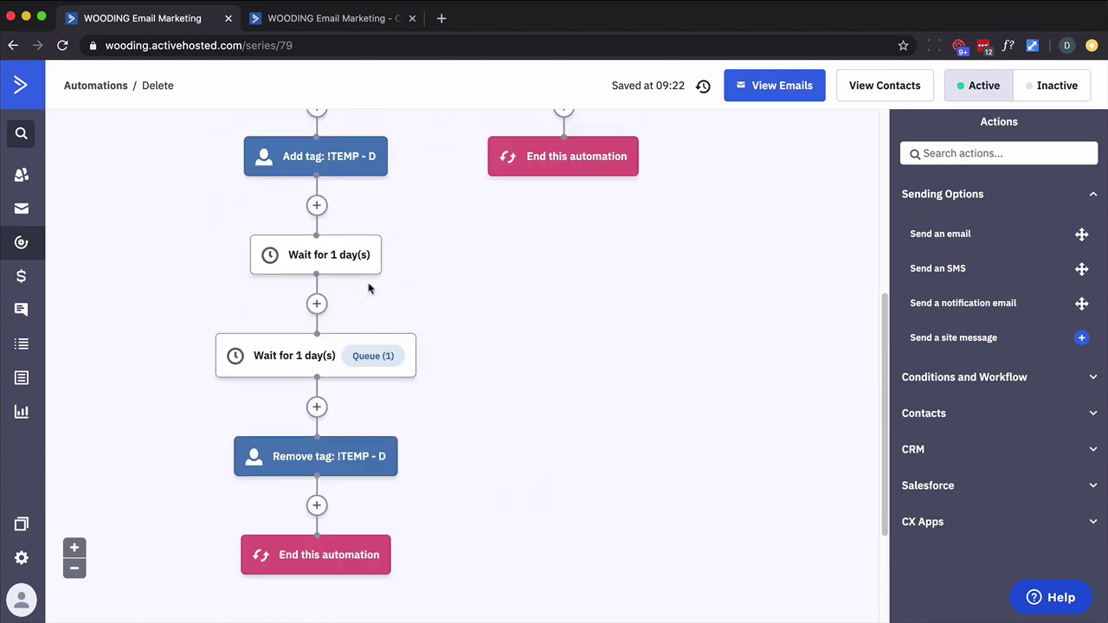